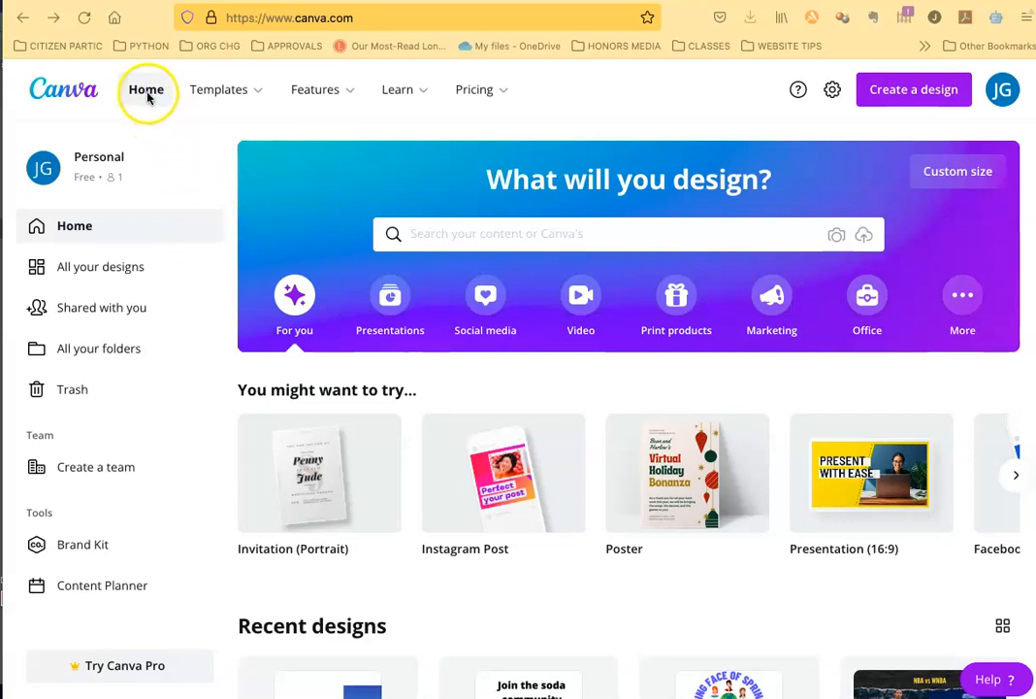
# Step: Browse the Instagram post templates and check the license badges that mark paid and Pro designs
pyautogui.click(225, 98)
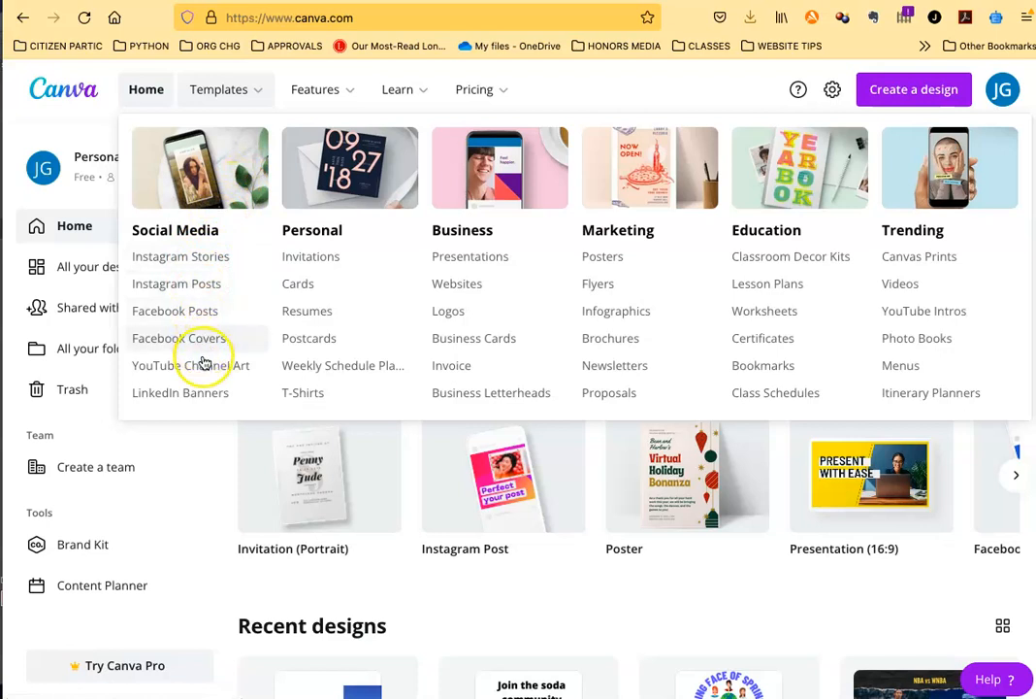
pyautogui.click(191, 285)
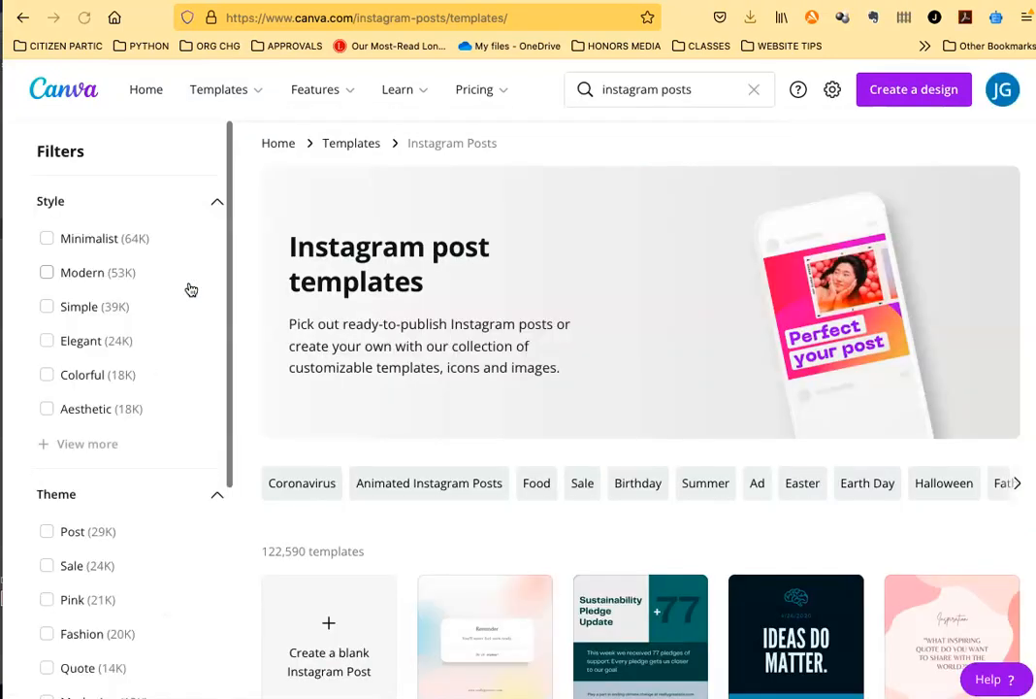
pyautogui.scroll(-3, 534, 306)
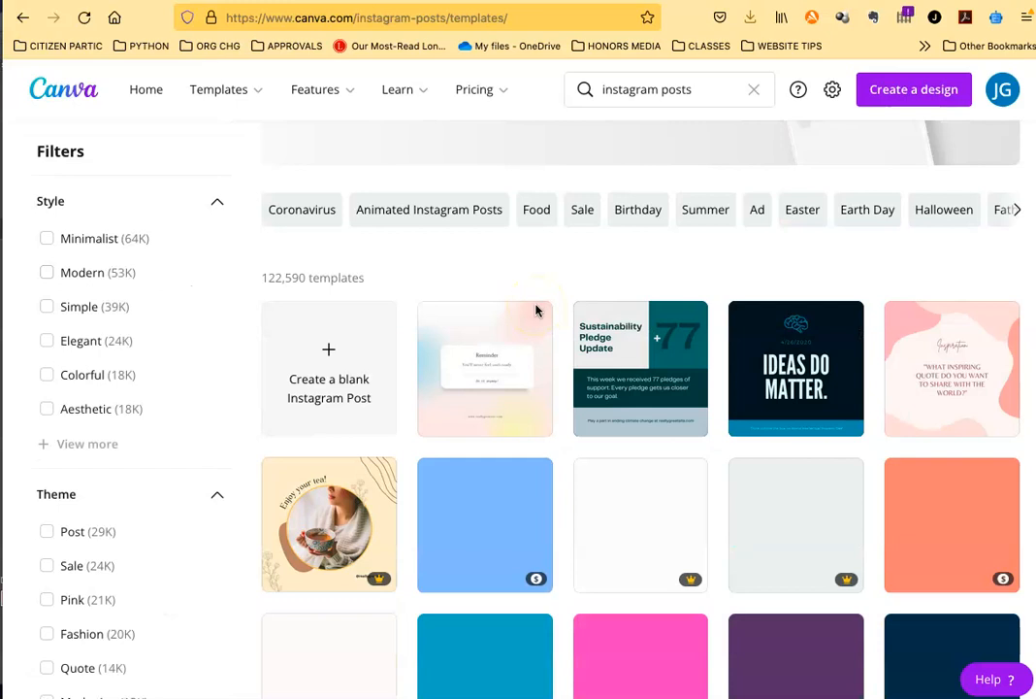
pyautogui.scroll(-3, 537, 308)
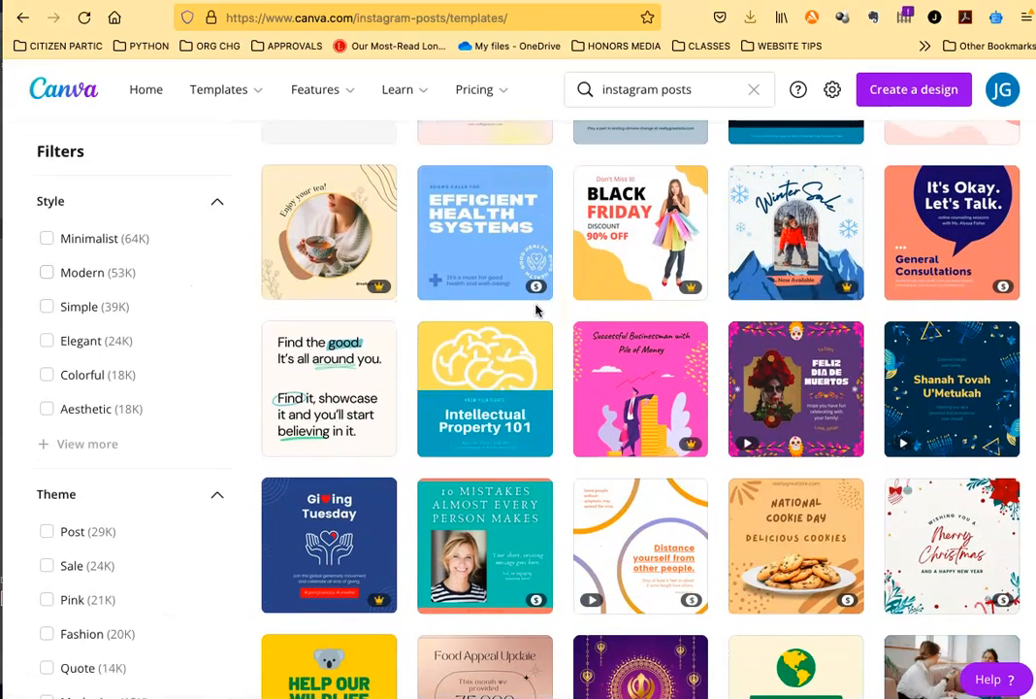
pyautogui.scroll(-2, 539, 308)
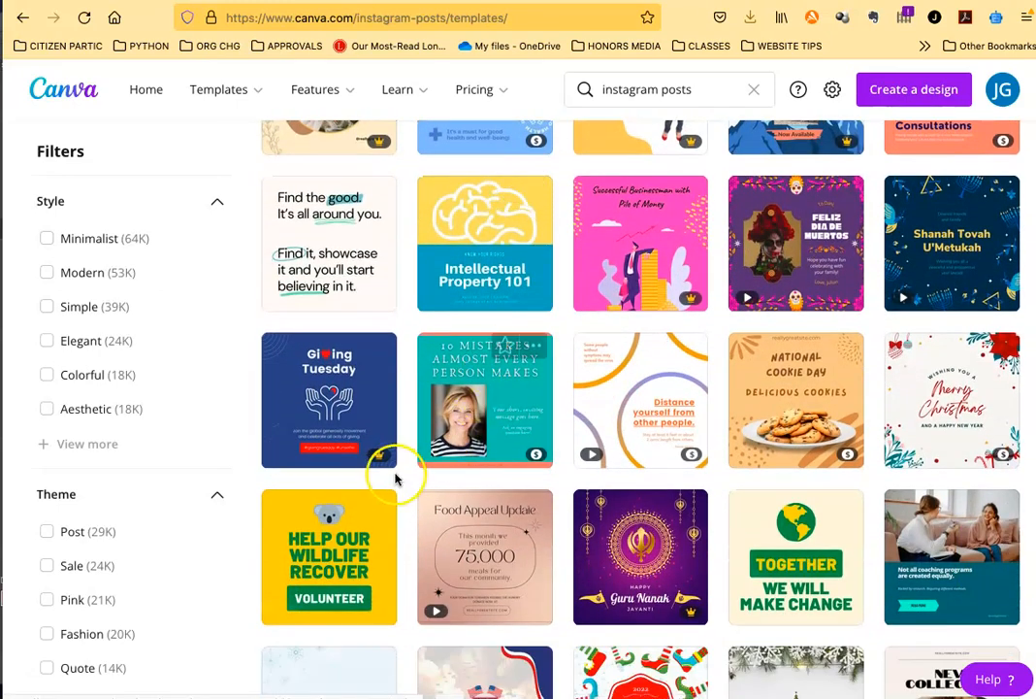
pyautogui.moveTo(378, 464)
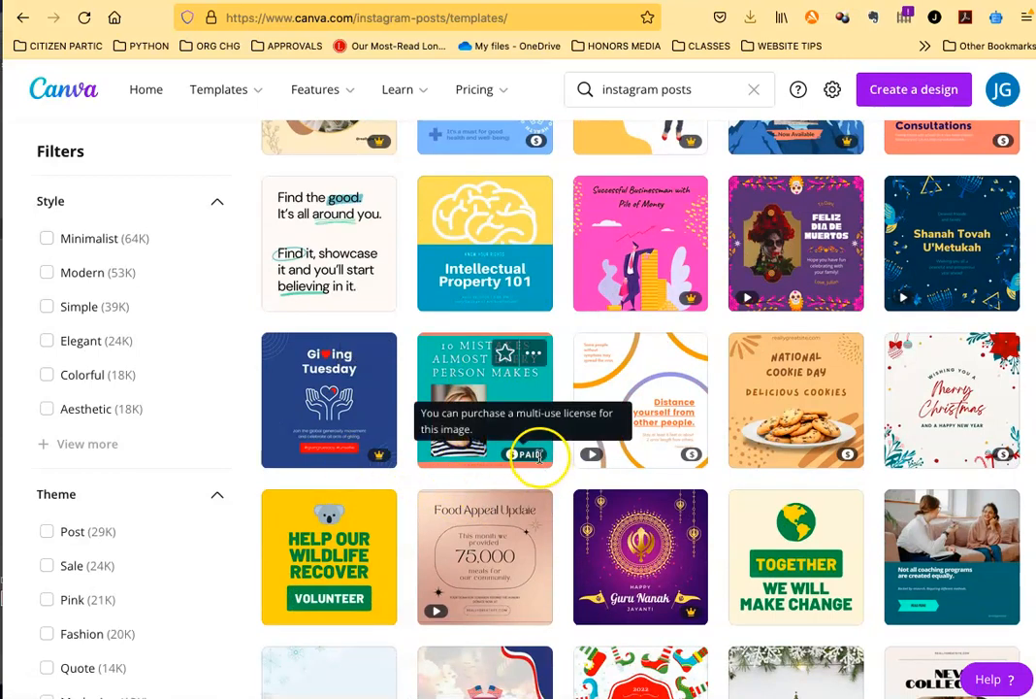
pyautogui.scroll(5, 588, 510)
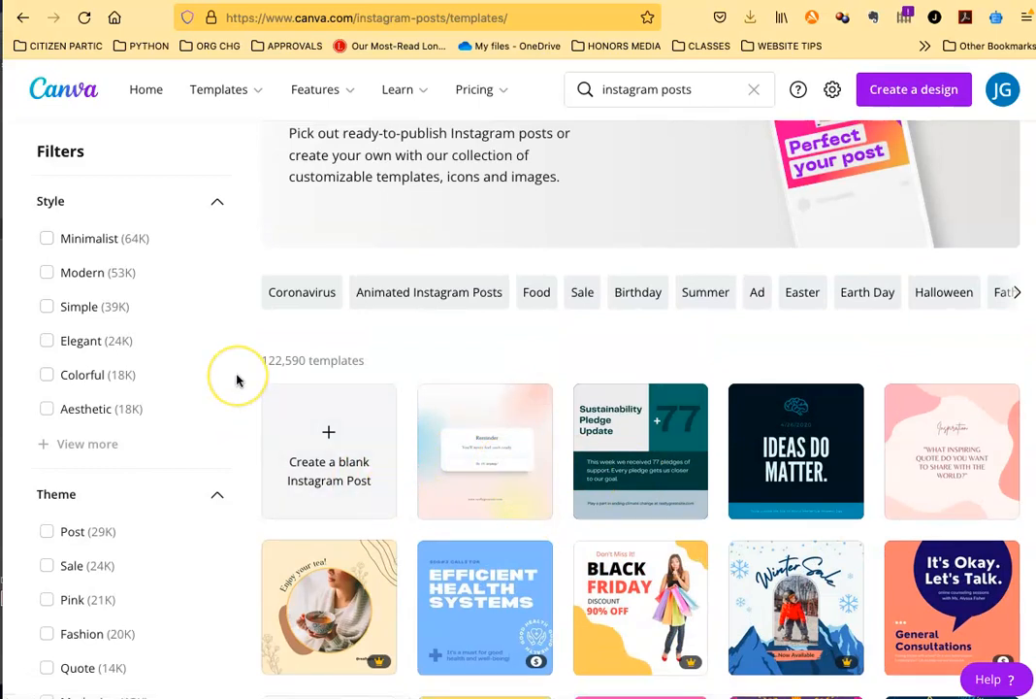
pyautogui.scroll(2, 352, 316)
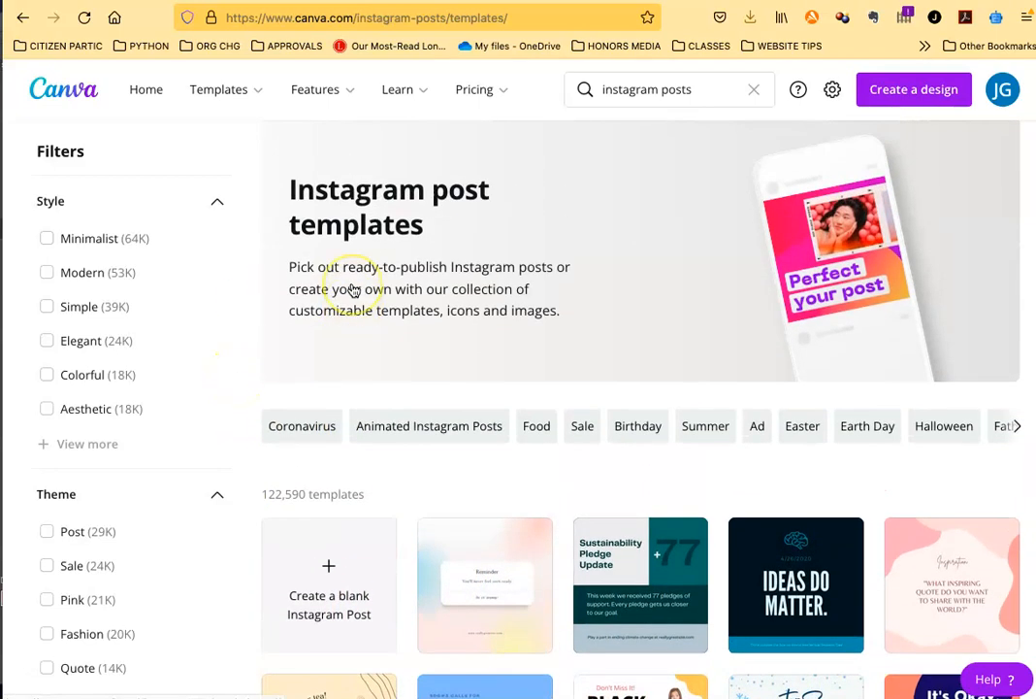
# Step: Open the existing "Here's how" Instagram post from the list of all designs
pyautogui.click(148, 91)
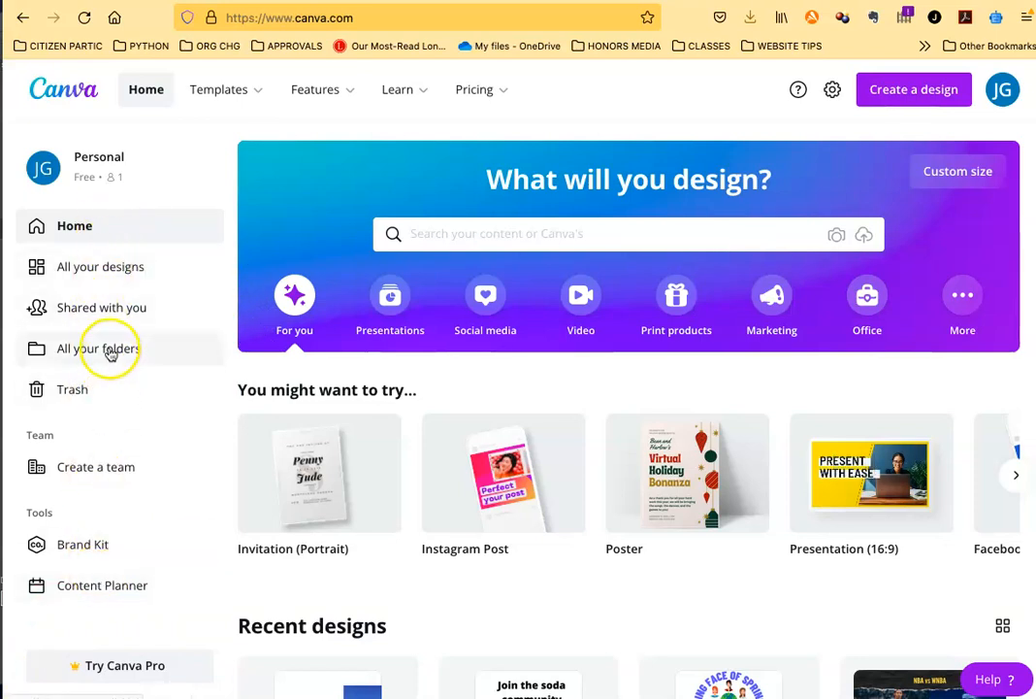
pyautogui.click(110, 274)
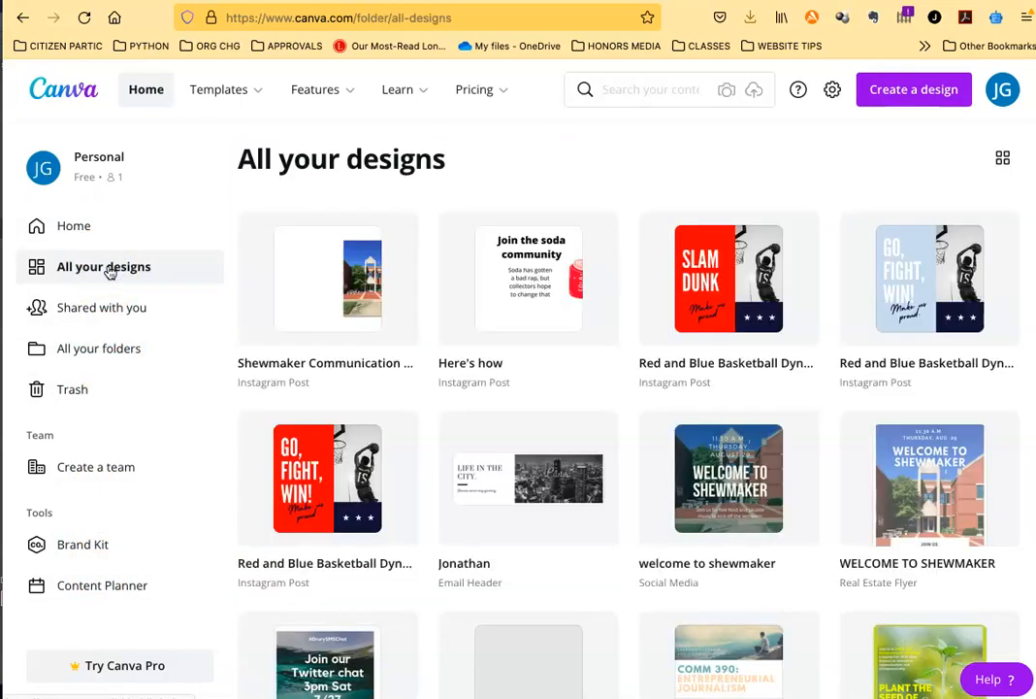
pyautogui.click(526, 282)
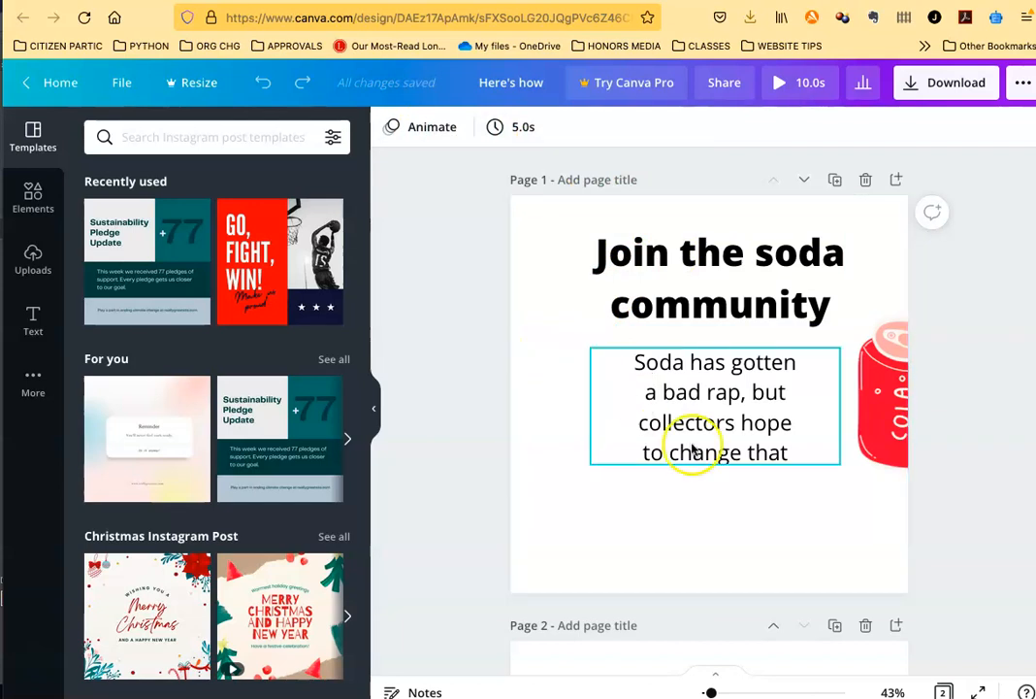
# Step: Select the "Join the soda community" heading and look through the available elements, uploads and text styles
pyautogui.click(710, 268)
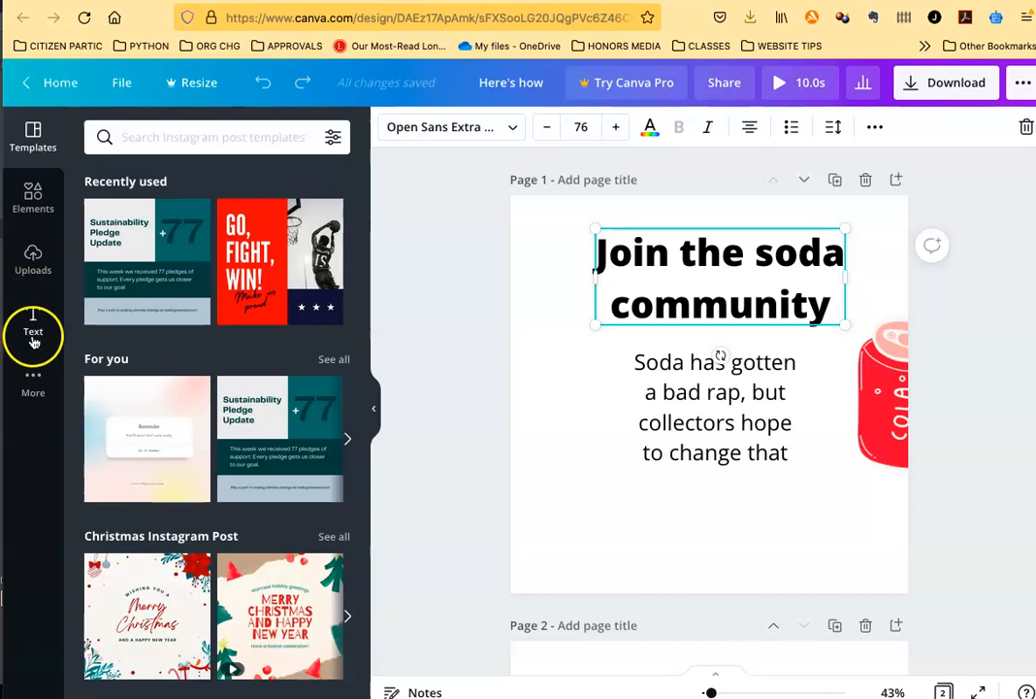
pyautogui.click(33, 195)
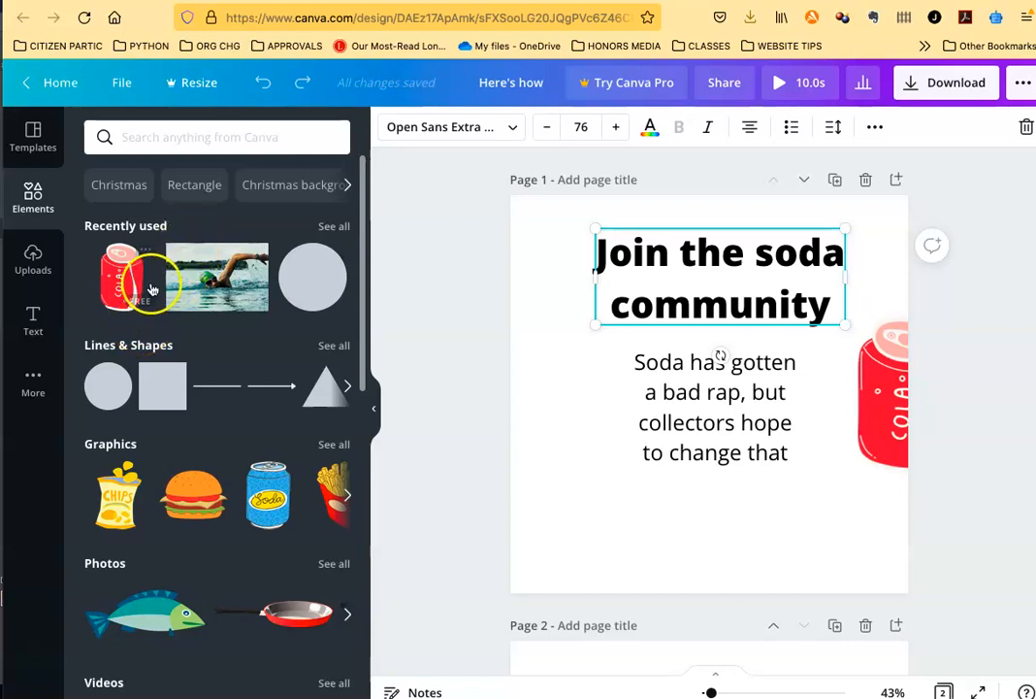
pyautogui.click(33, 258)
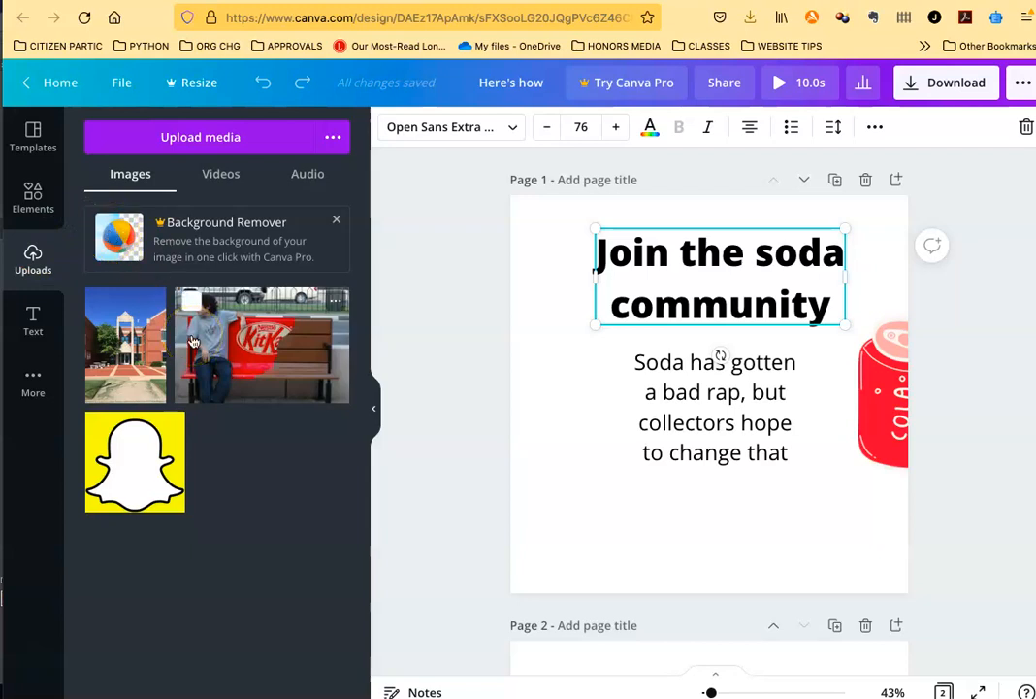
pyautogui.click(33, 320)
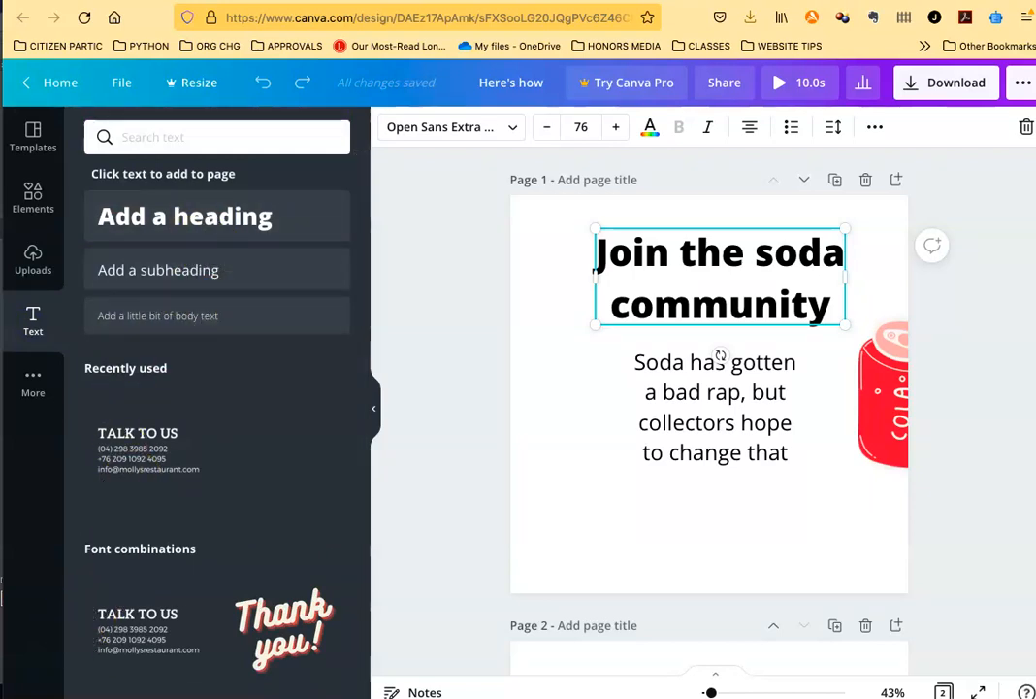
pyautogui.click(719, 369)
pyautogui.click(769, 310)
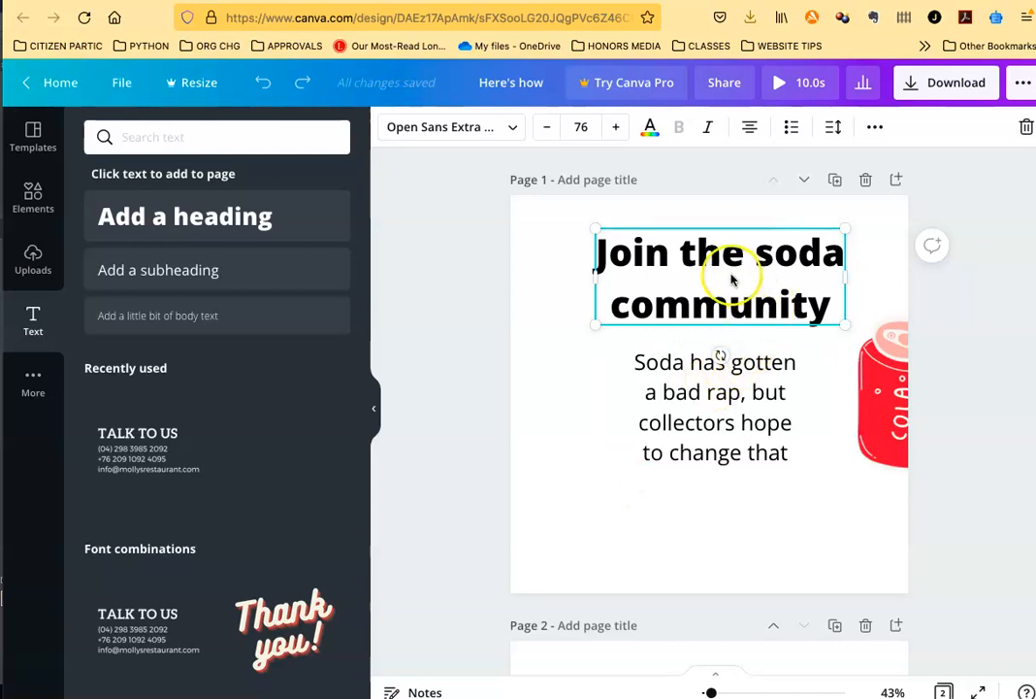
pyautogui.click(699, 397)
pyautogui.click(705, 262)
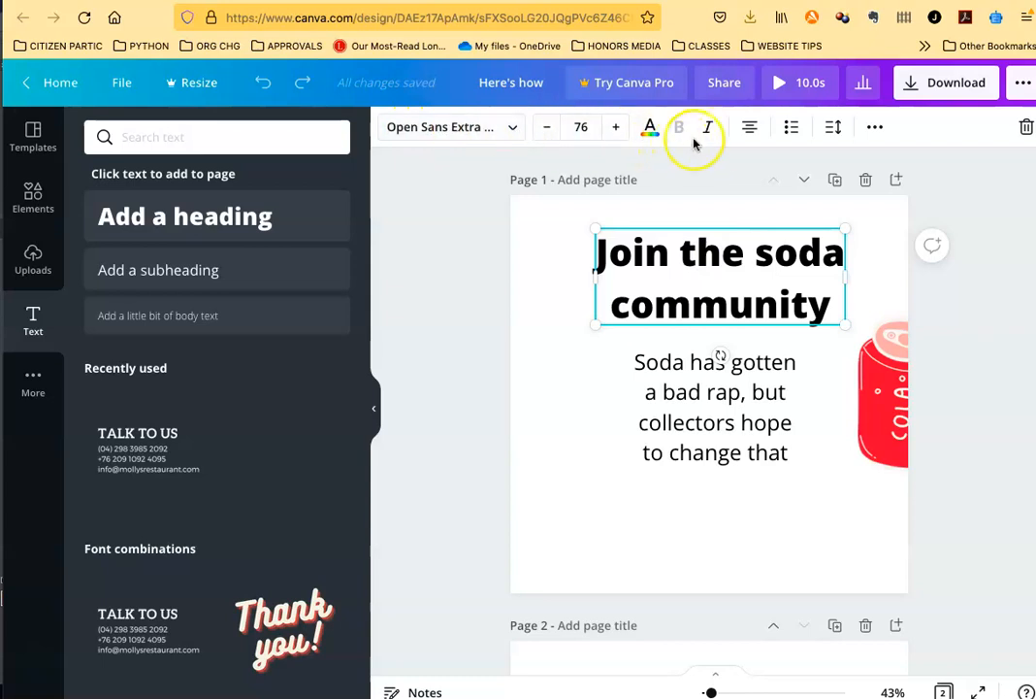
# Step: Review the font choices, text colors and additional formatting options available for the heading
pyautogui.click(512, 129)
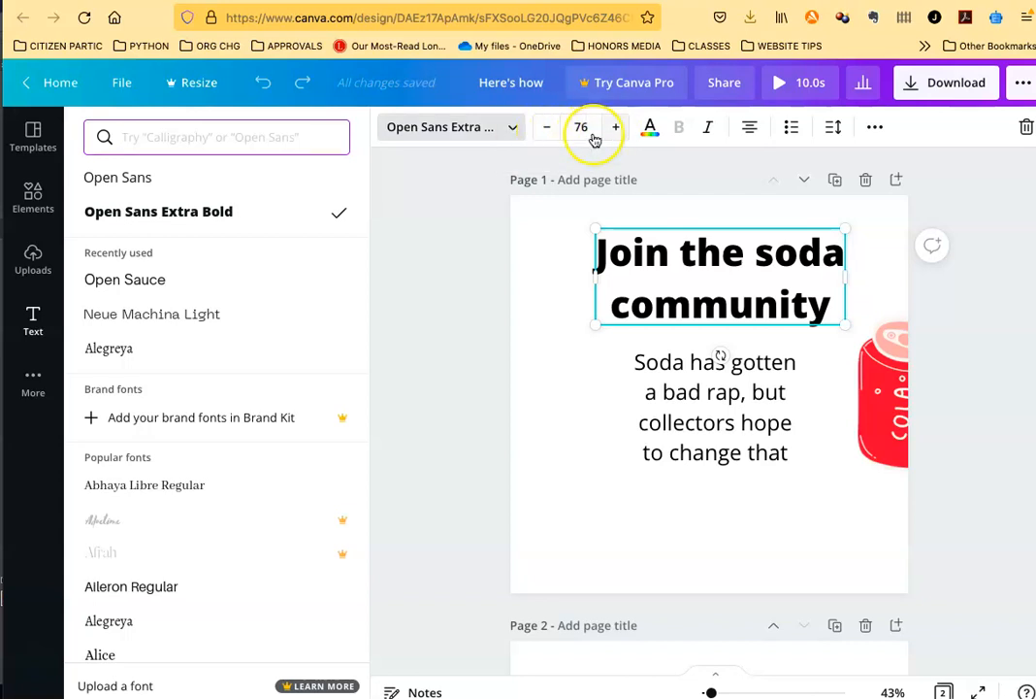
pyautogui.click(650, 131)
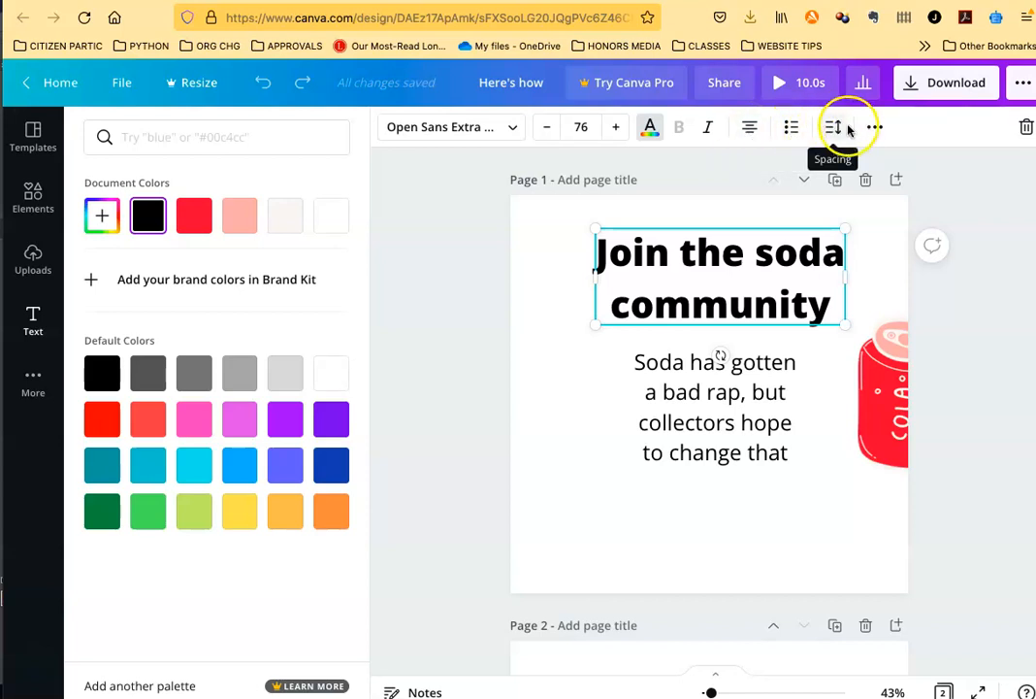
pyautogui.click(876, 129)
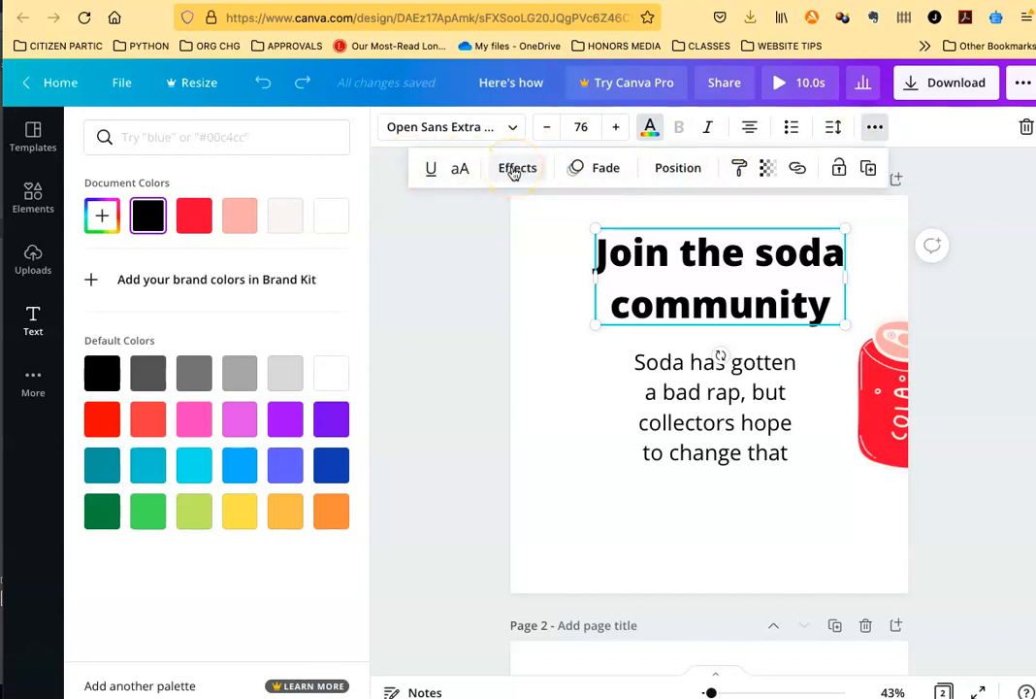
# Step: Try aligning the "Join the soda community" heading to the middle of the page, and undo the alignment
pyautogui.click(682, 171)
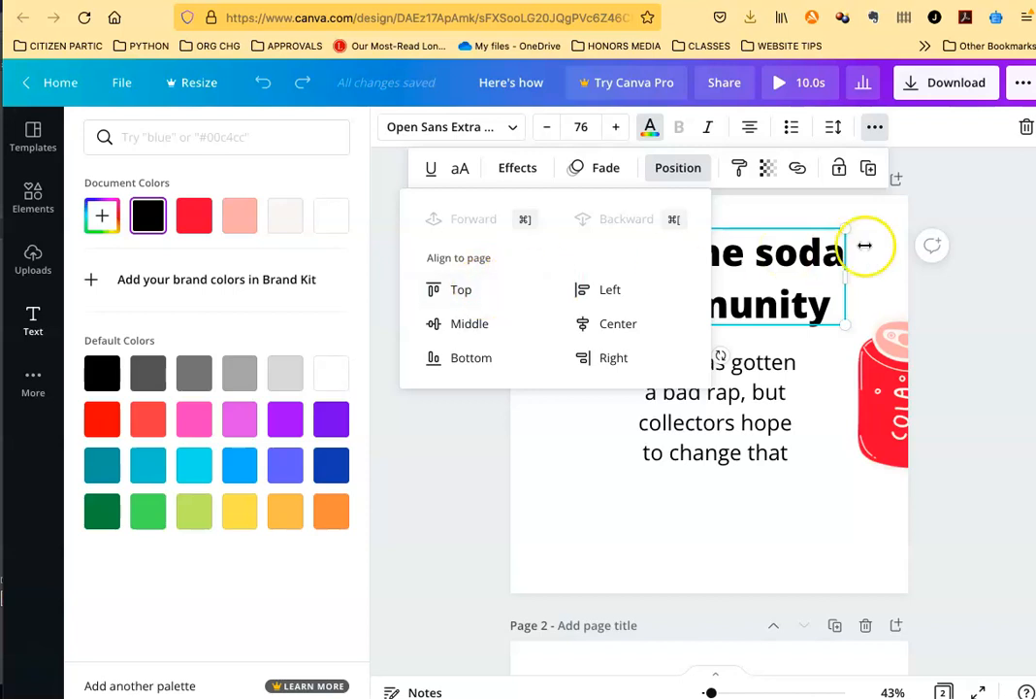
pyautogui.click(457, 328)
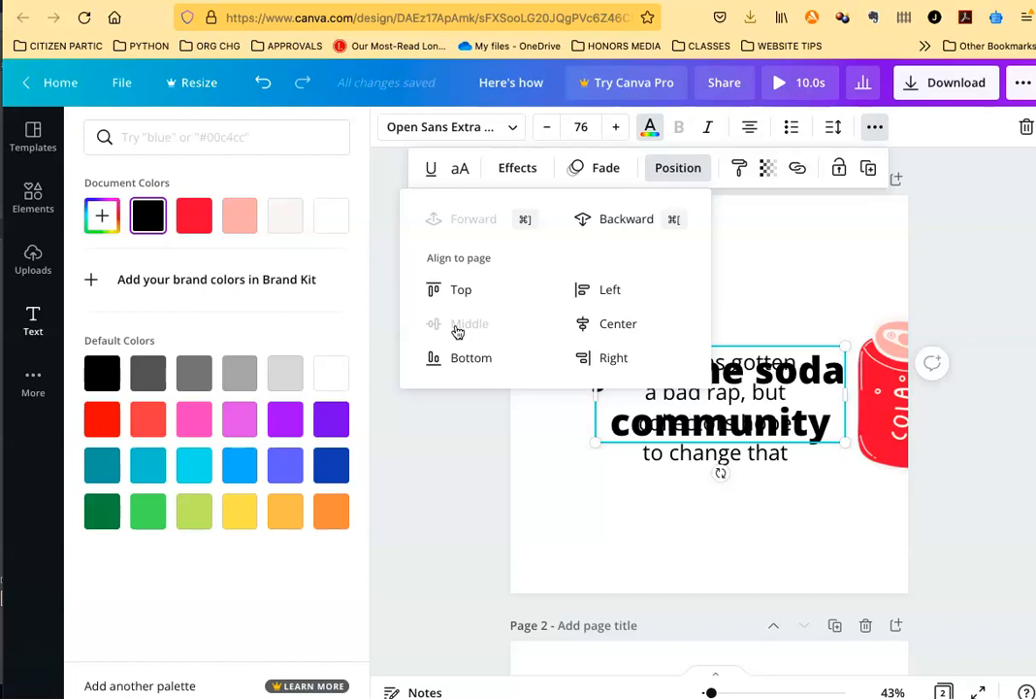
pyautogui.click(782, 303)
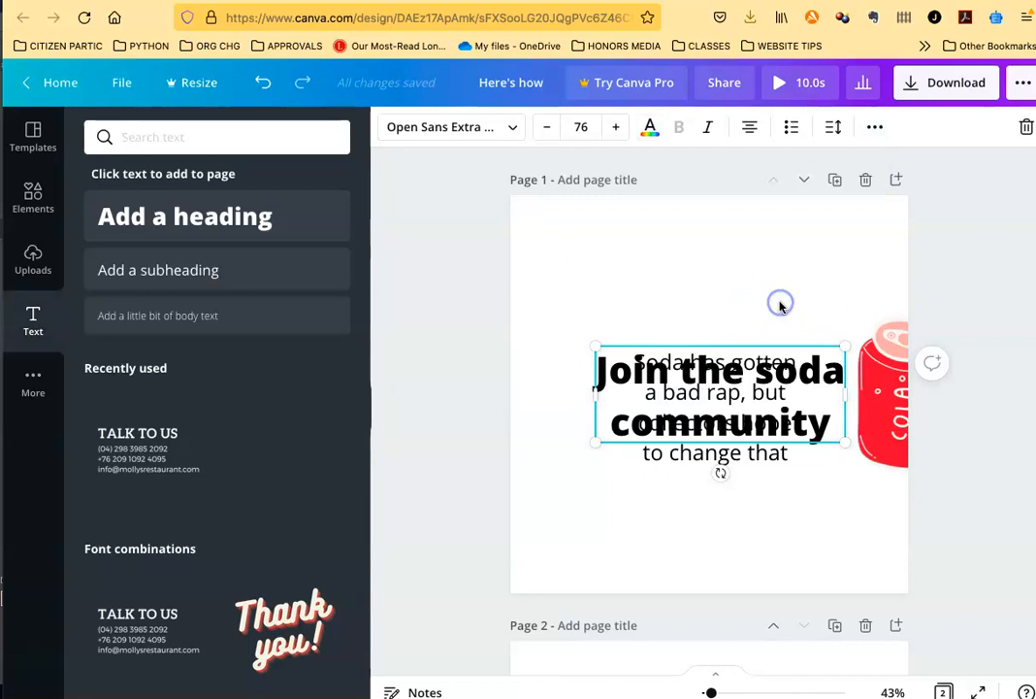
pyautogui.press('super+z')
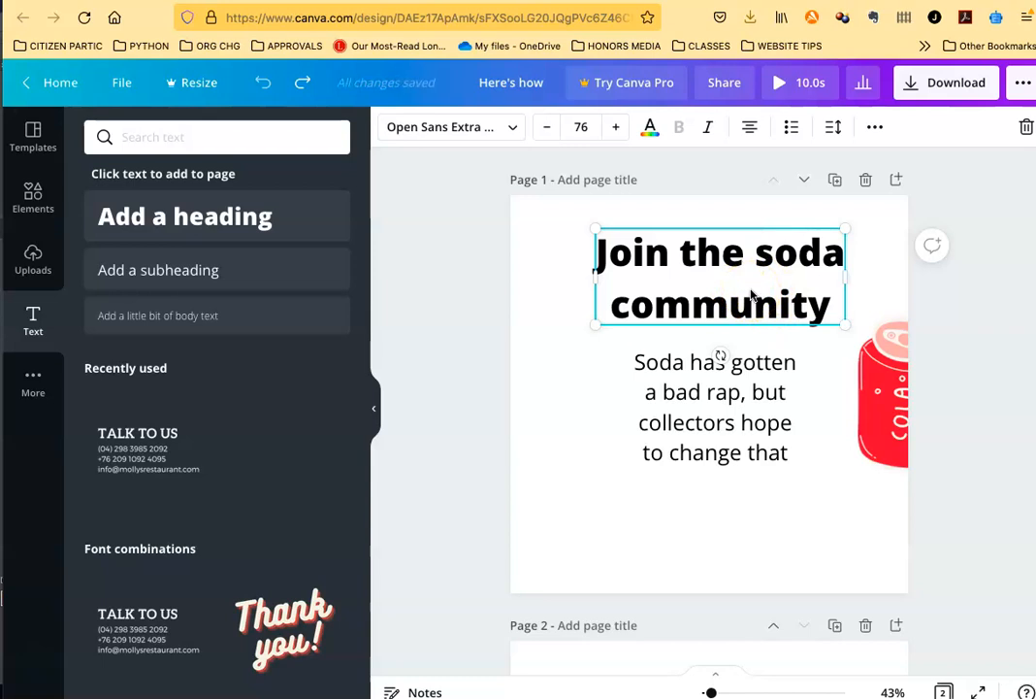
# Step: Examine the copy, layer order, link and animation commands offered for the heading
pyautogui.rightClick(751, 293)
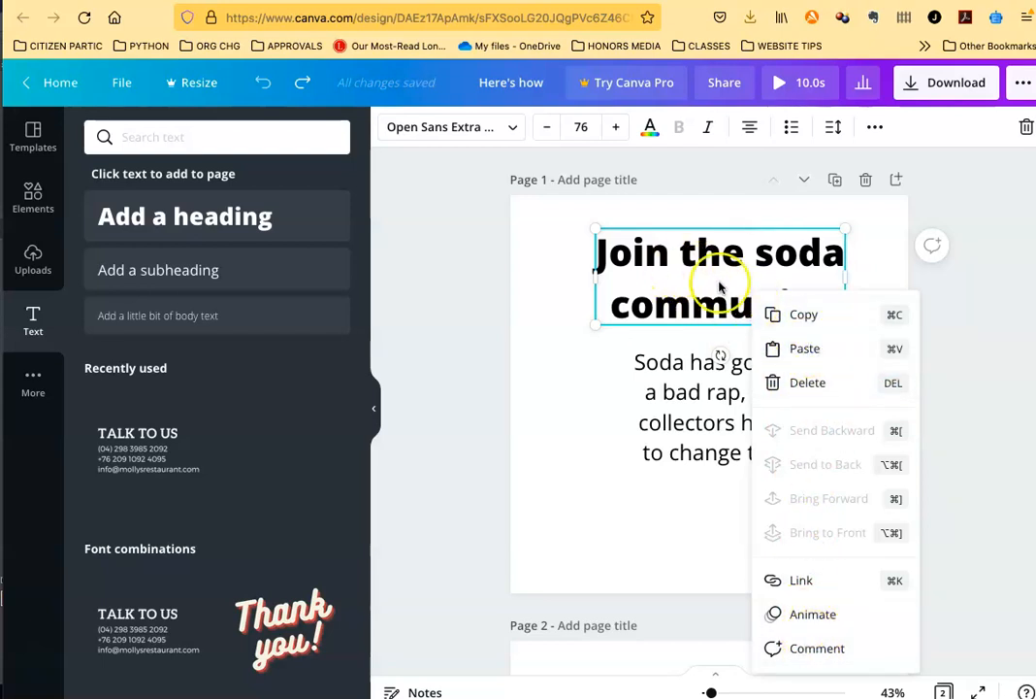
pyautogui.click(582, 397)
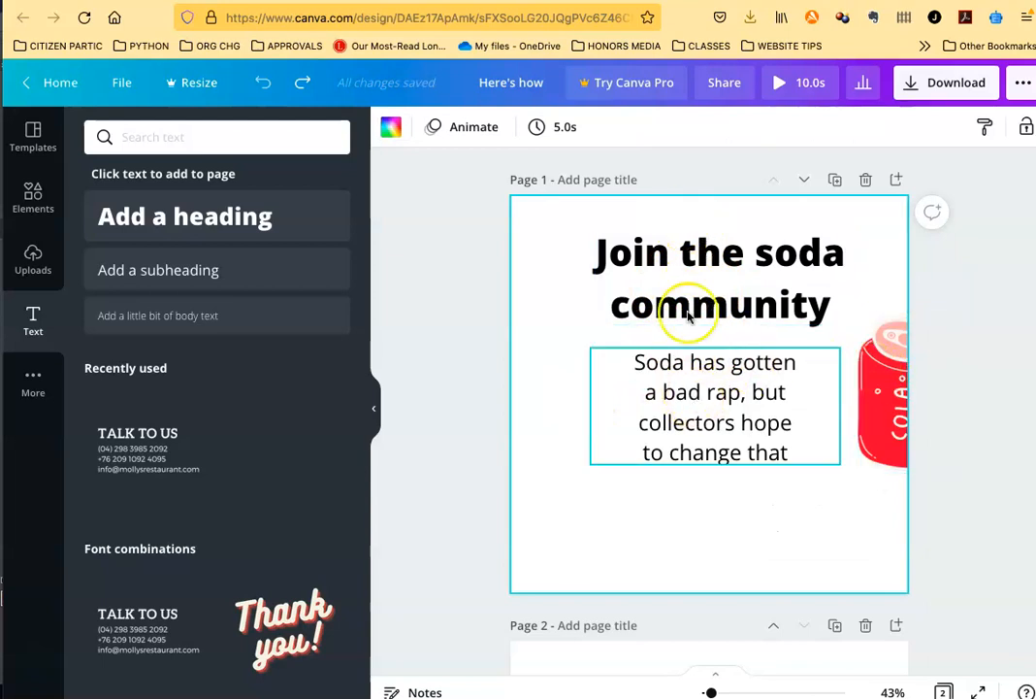
# Step: Scale down the body text box below the heading to a font size of about 43.1
pyautogui.click(626, 392)
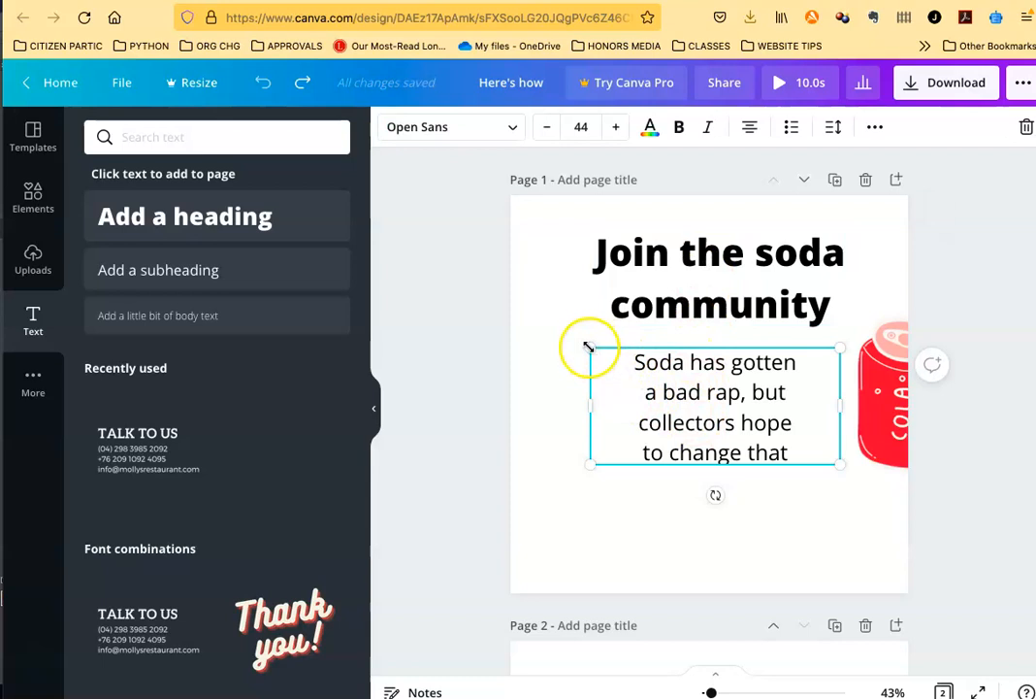
pyautogui.moveTo(587, 348)
pyautogui.mouseDown()
pyautogui.moveTo(561, 331)
pyautogui.moveTo(588, 354)
pyautogui.mouseUp()
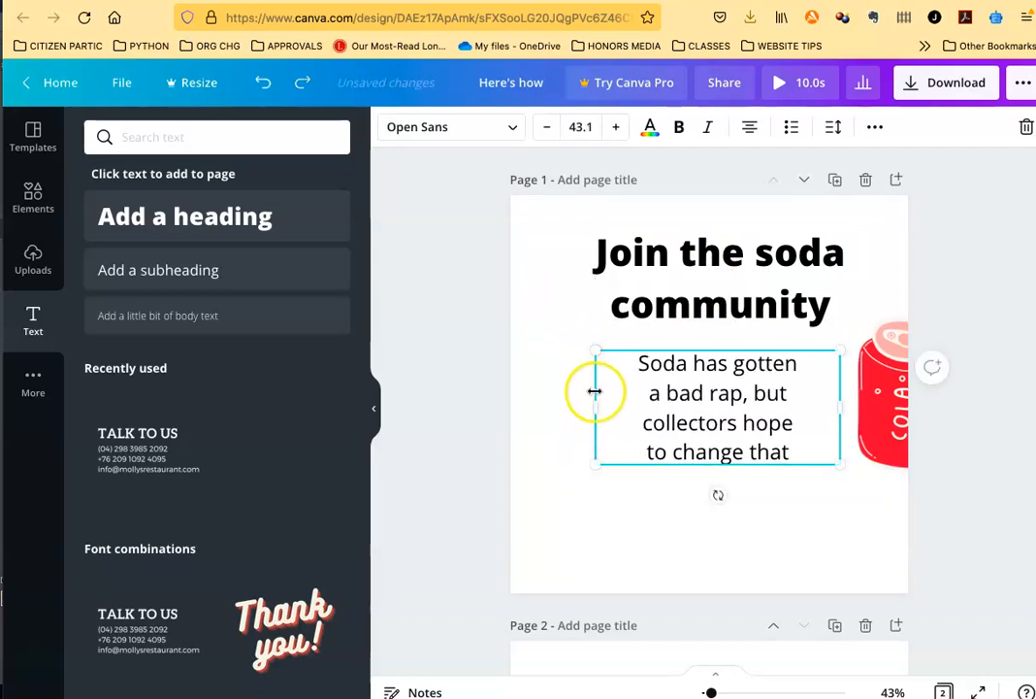
pyautogui.moveTo(594, 405)
pyautogui.mouseDown()
pyautogui.moveTo(634, 403)
pyautogui.moveTo(596, 403)
pyautogui.mouseUp()
# Step: Move the "Join the soda community" heading to the page's horizontal center, with its upper edge on the margin guide
pyautogui.click(682, 260)
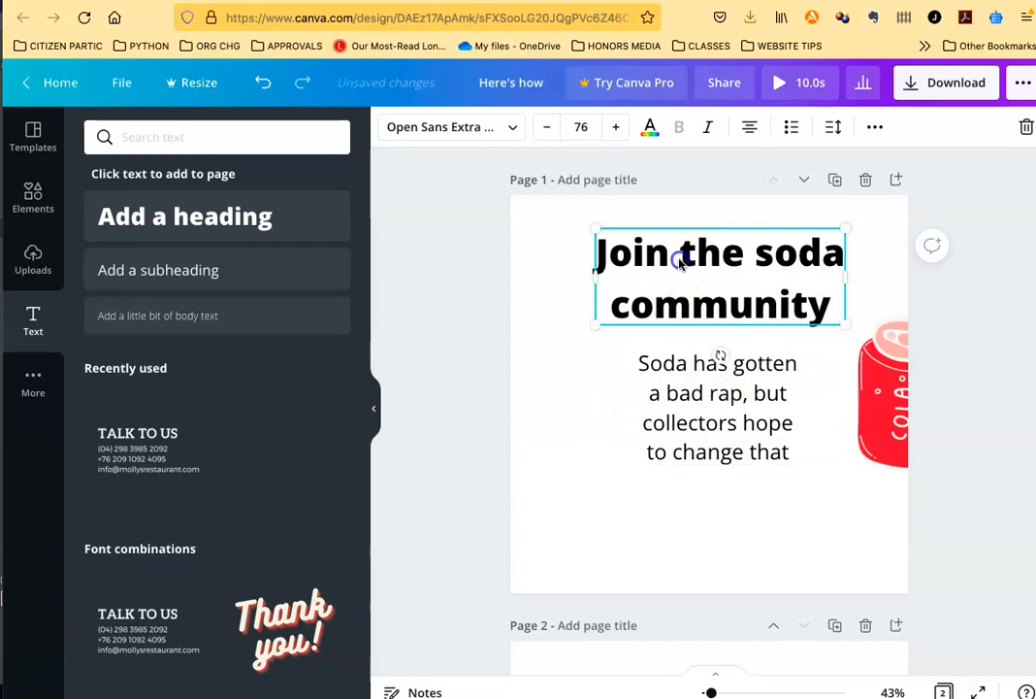
pyautogui.moveTo(683, 236)
pyautogui.mouseDown()
pyautogui.moveTo(678, 254)
pyautogui.moveTo(683, 239)
pyautogui.mouseUp()
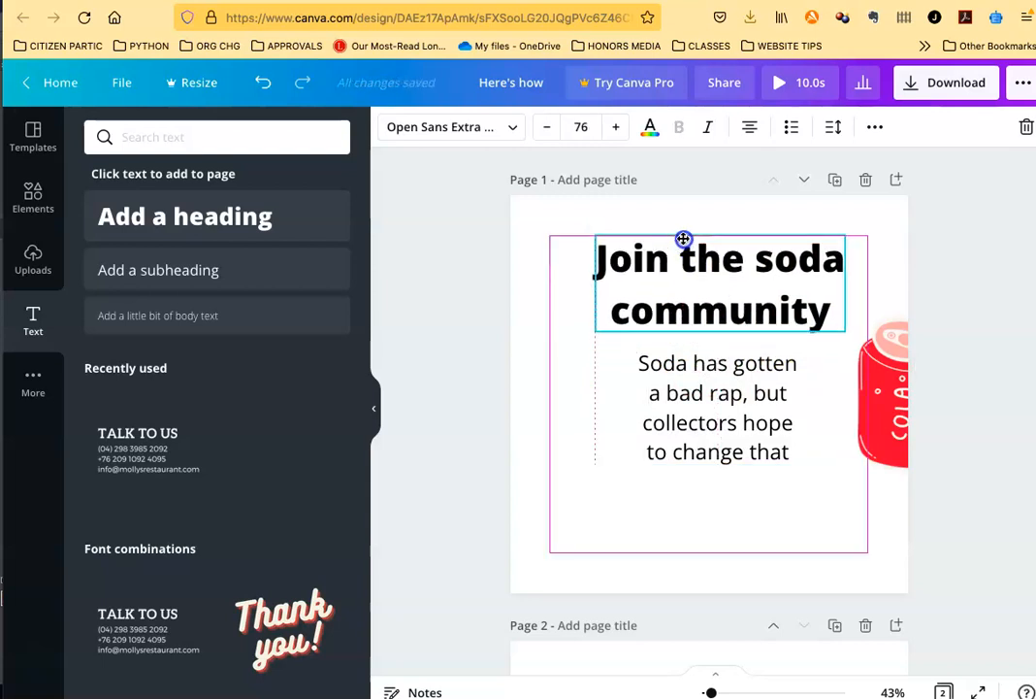
pyautogui.moveTo(684, 238); pyautogui.dragTo(671, 239)
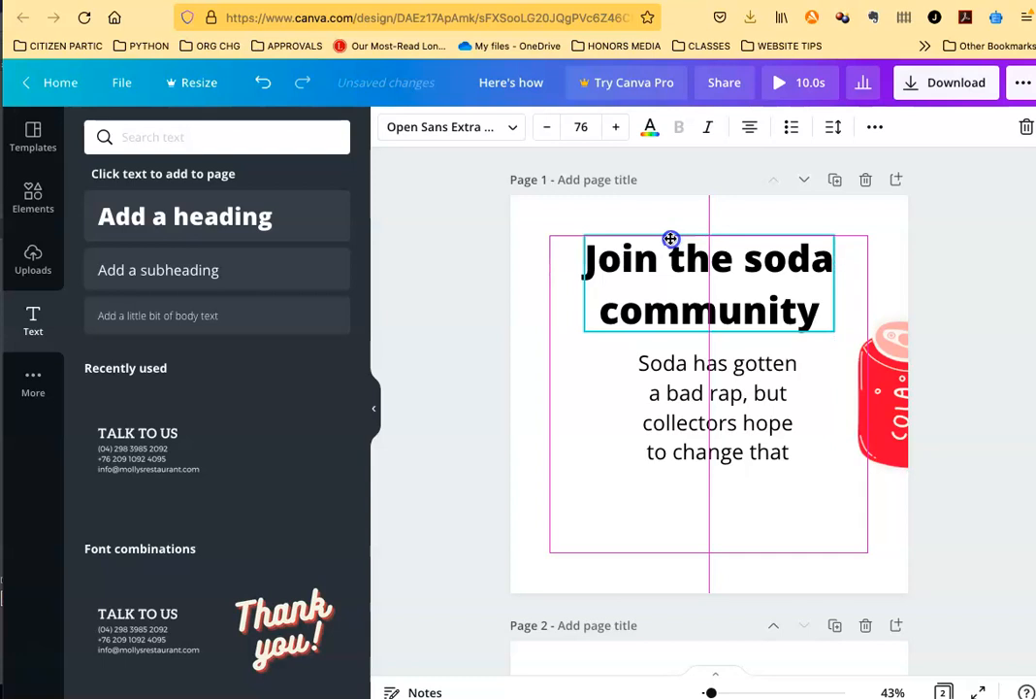
pyautogui.moveTo(670, 239)
pyautogui.mouseDown()
pyautogui.moveTo(672, 324)
pyautogui.moveTo(671, 238)
pyautogui.mouseUp()
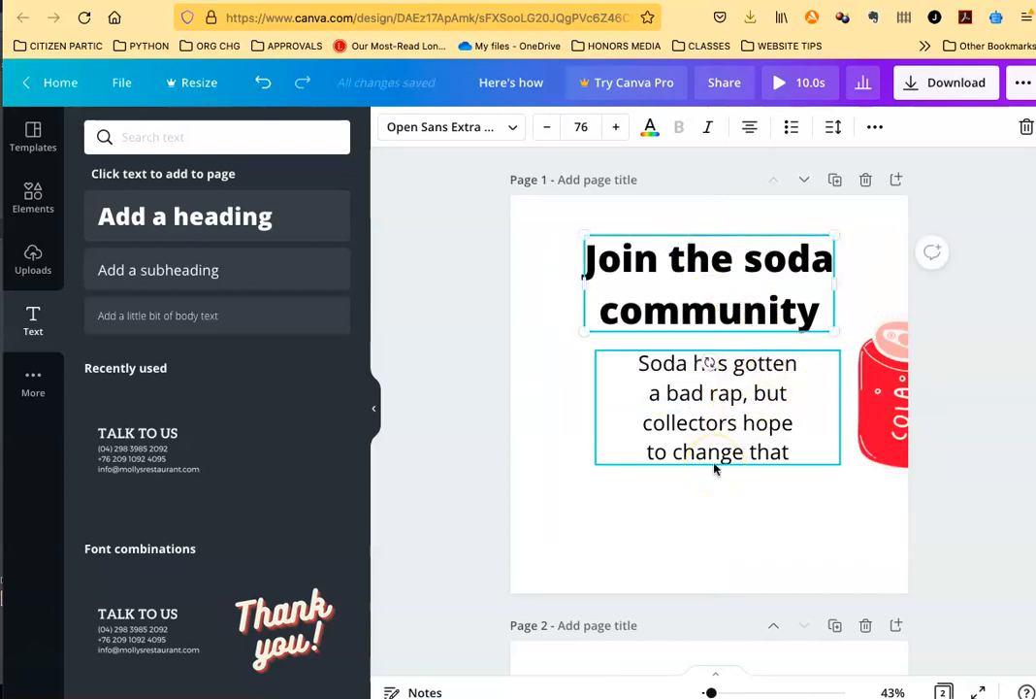
# Step: Move the body text on page 1 to the right so that it overlaps the cola can
pyautogui.scroll(-2, 687, 498)
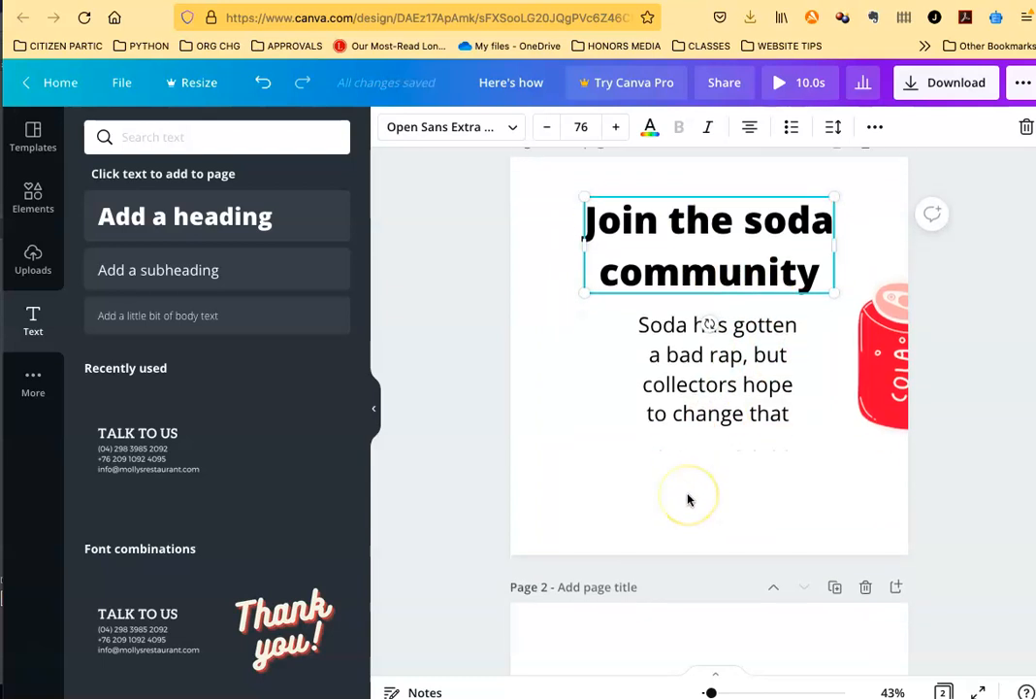
pyautogui.scroll(2, 688, 498)
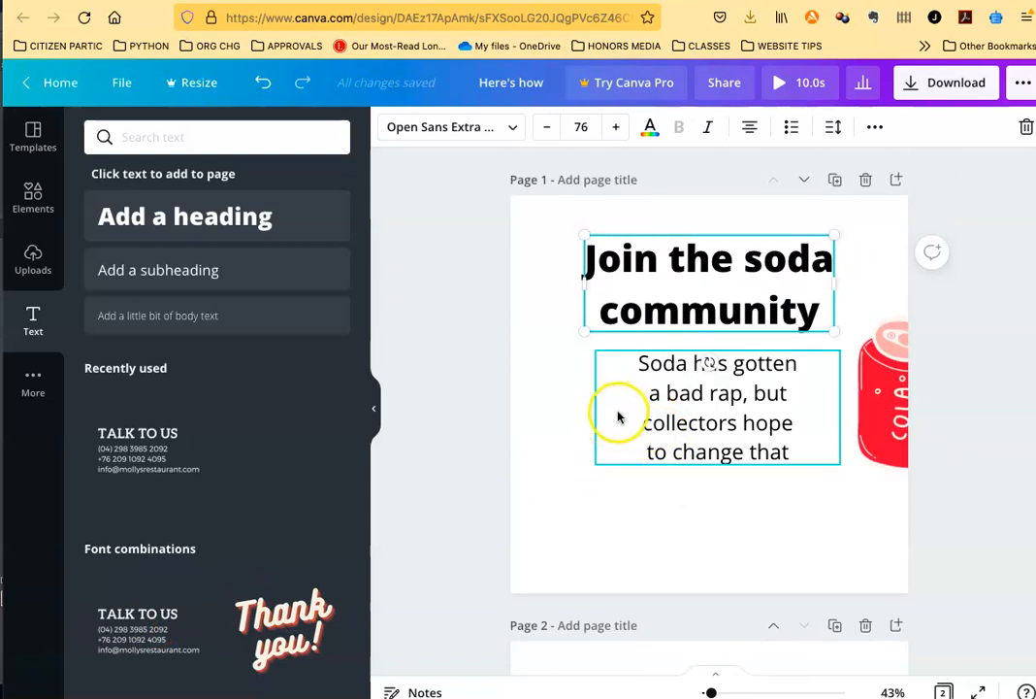
pyautogui.moveTo(622, 415); pyautogui.dragTo(704, 406)
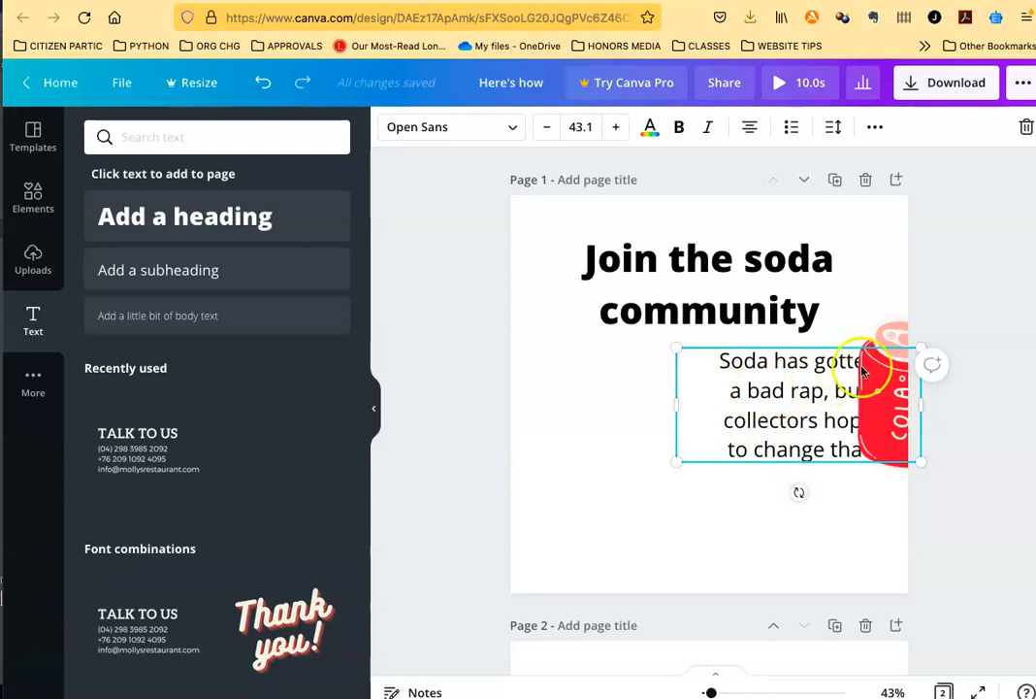
# Step: Bring the "Soda has gotten a bad rap" text box to the front, above the cola can
pyautogui.click(916, 388)
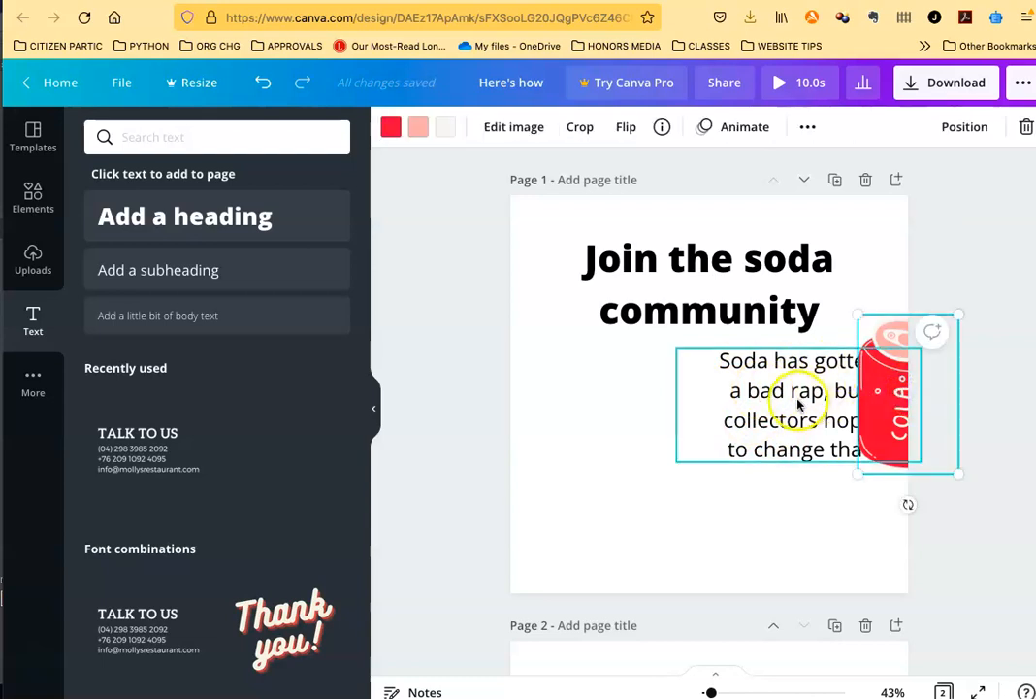
pyautogui.click(798, 398)
pyautogui.click(886, 401)
pyautogui.click(808, 404)
pyautogui.click(711, 416)
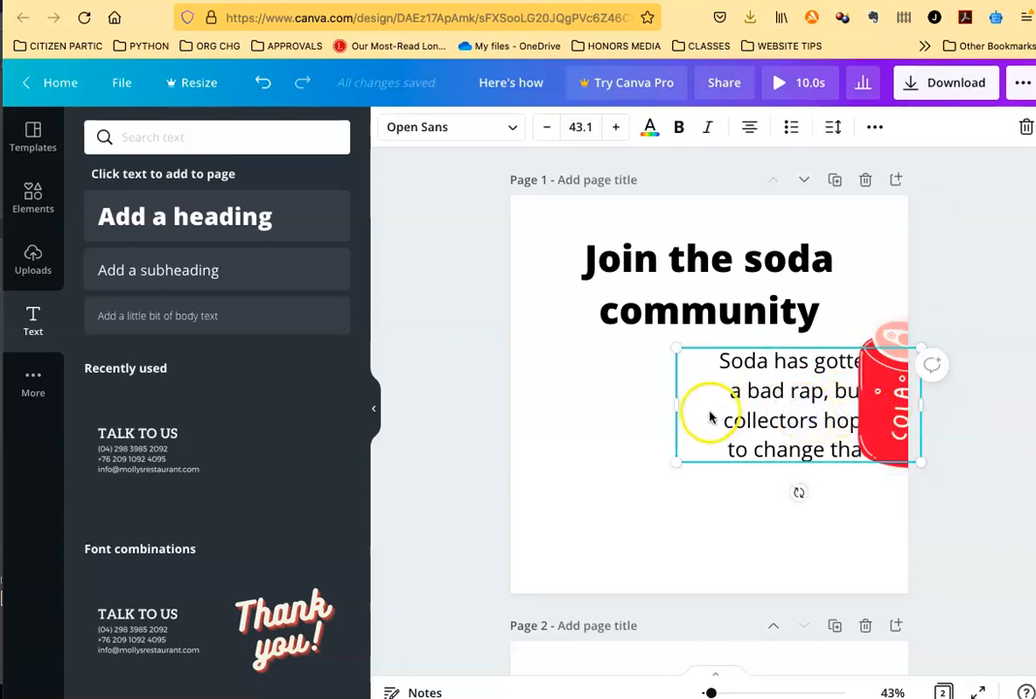
pyautogui.rightClick(703, 415)
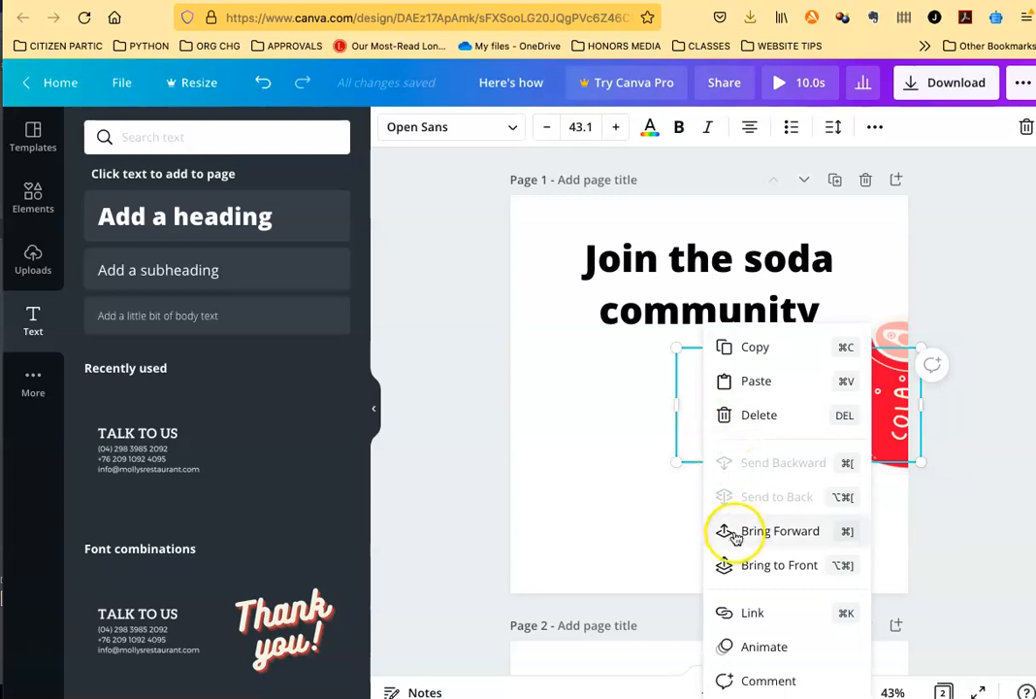
pyautogui.click(739, 566)
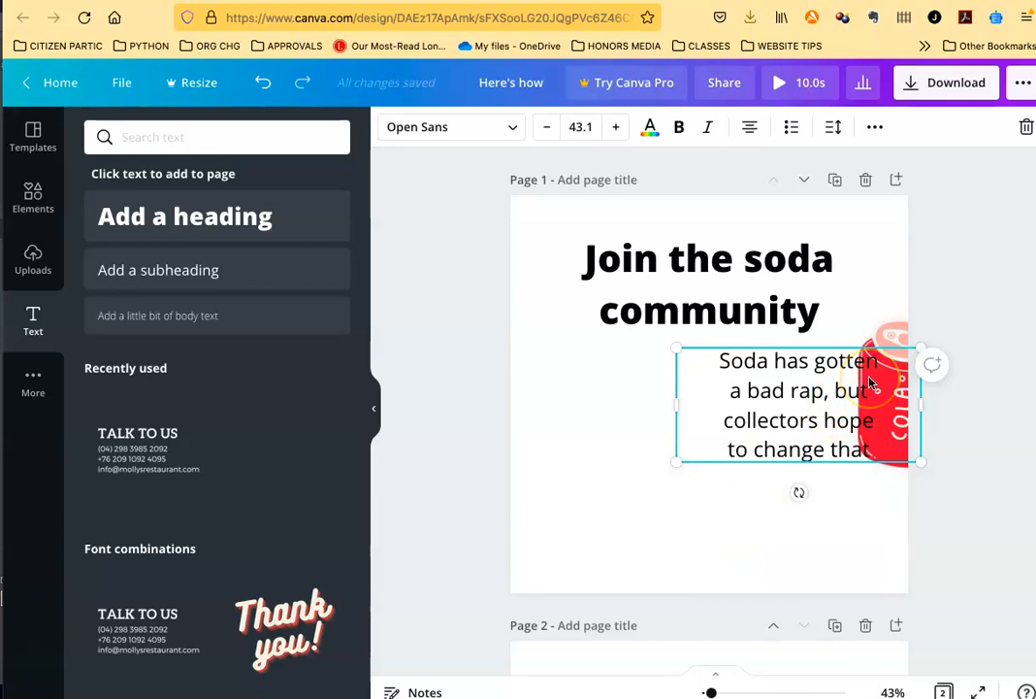
# Step: Try out the transparency setting of the cola can image, ending at 100
pyautogui.click(888, 330)
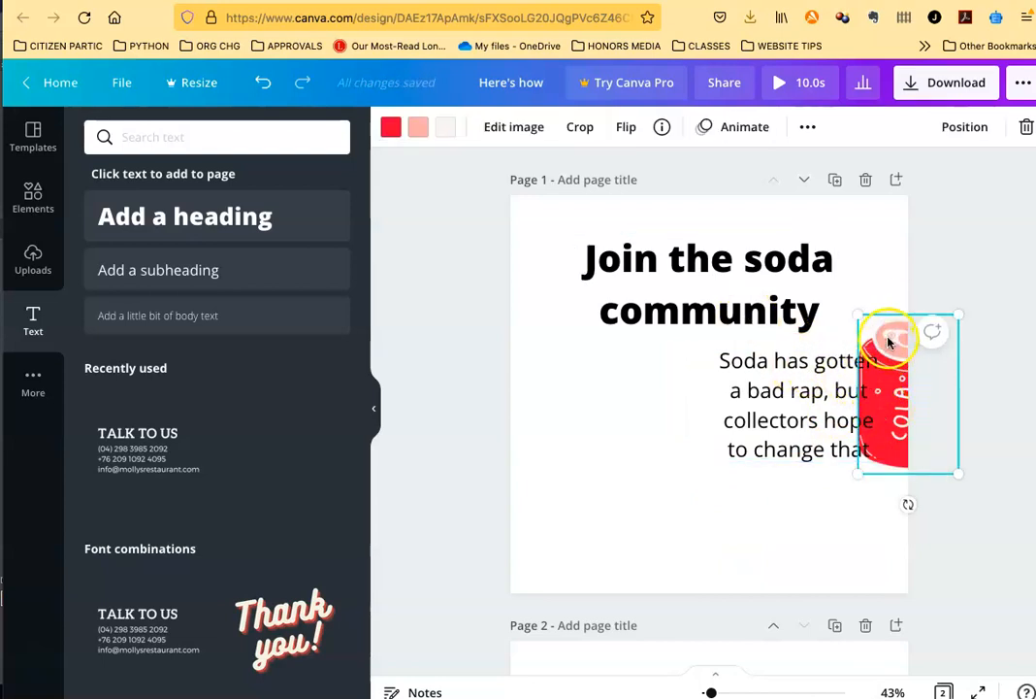
pyautogui.click(808, 126)
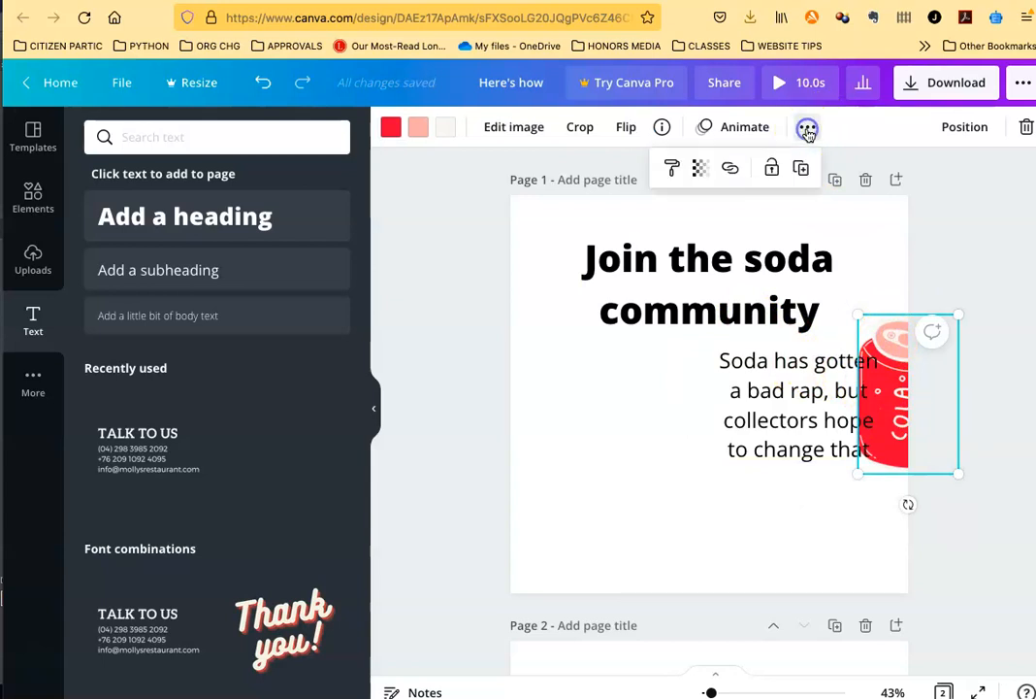
pyautogui.click(700, 169)
pyautogui.moveTo(642, 220)
pyautogui.mouseDown()
pyautogui.moveTo(576, 229)
pyautogui.moveTo(643, 225)
pyautogui.mouseUp()
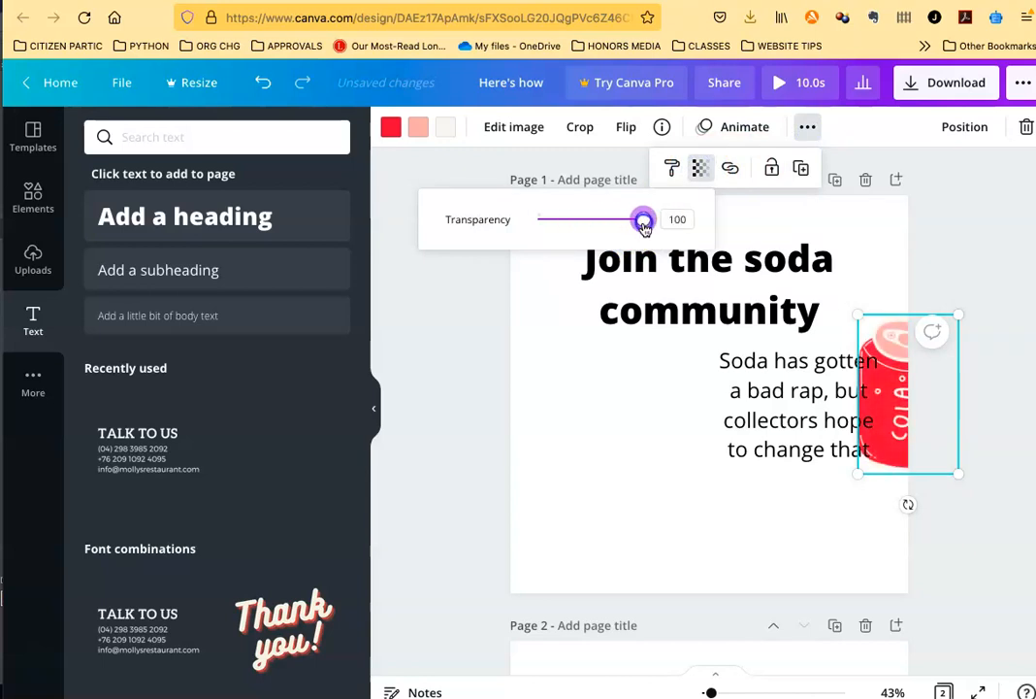
pyautogui.click(646, 493)
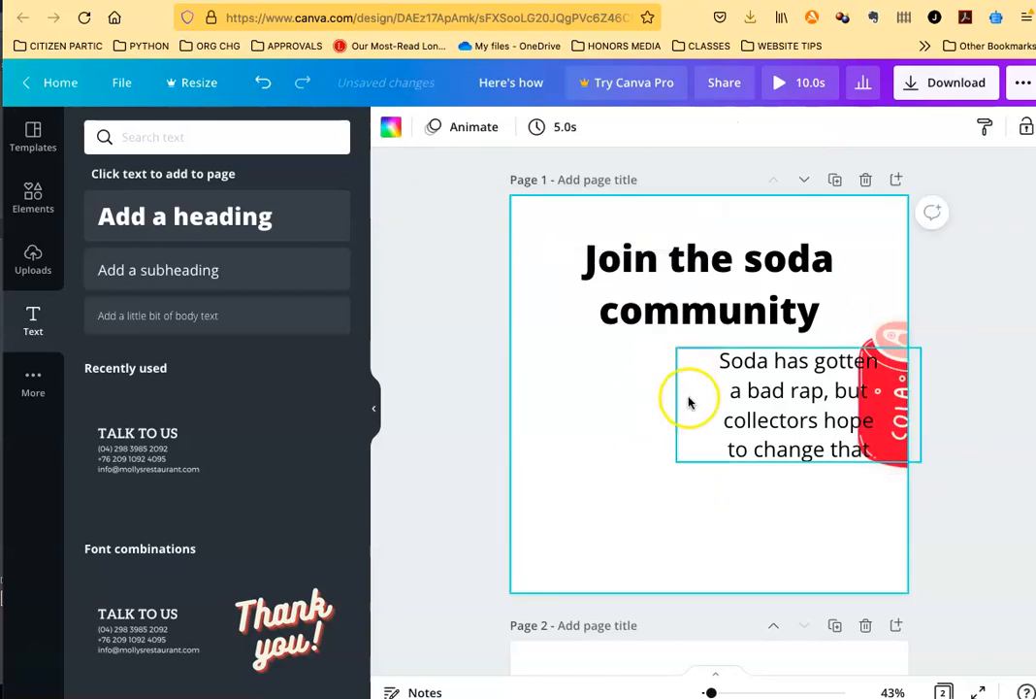
# Step: Move the body text off the cola can so that it sits centered just below the "Join the soda community" heading
pyautogui.moveTo(711, 398); pyautogui.dragTo(674, 400)
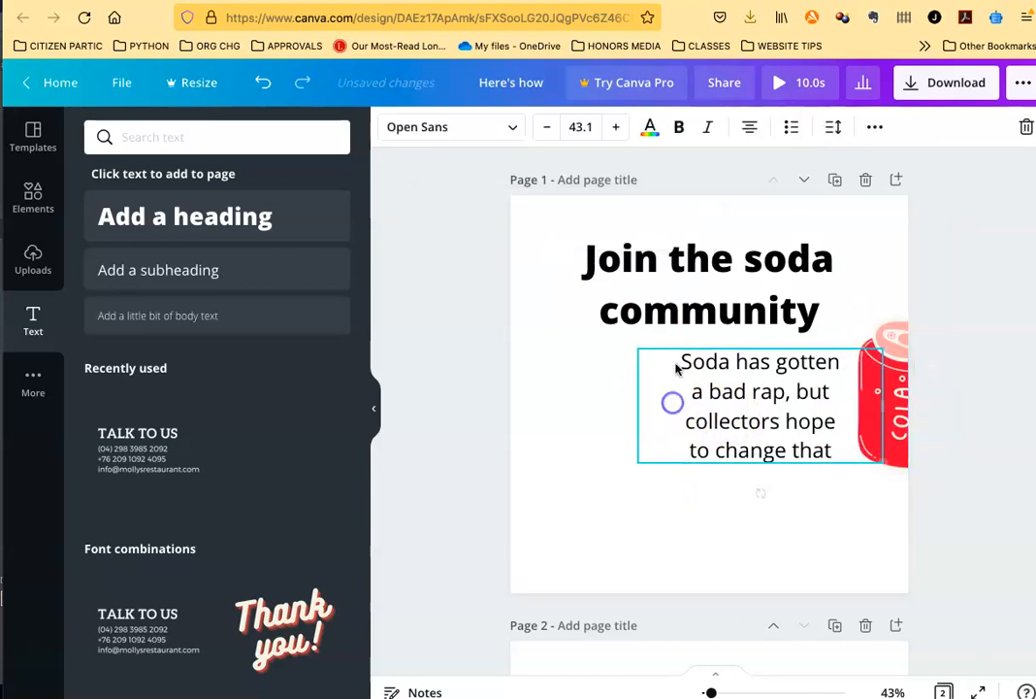
pyautogui.click(574, 498)
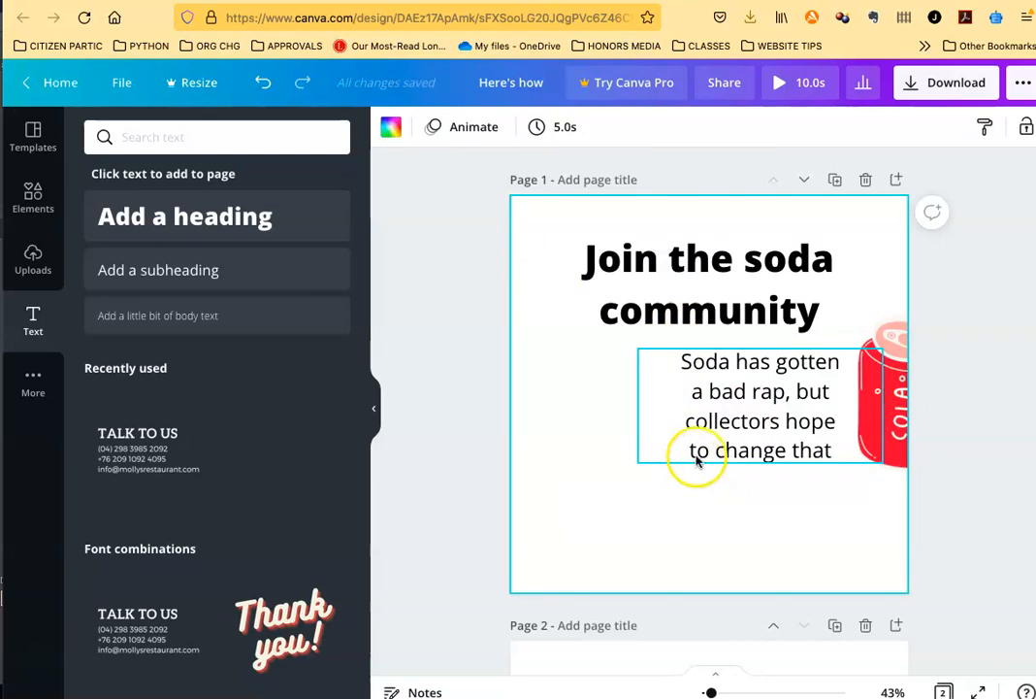
pyautogui.click(677, 368)
pyautogui.doubleClick(699, 362)
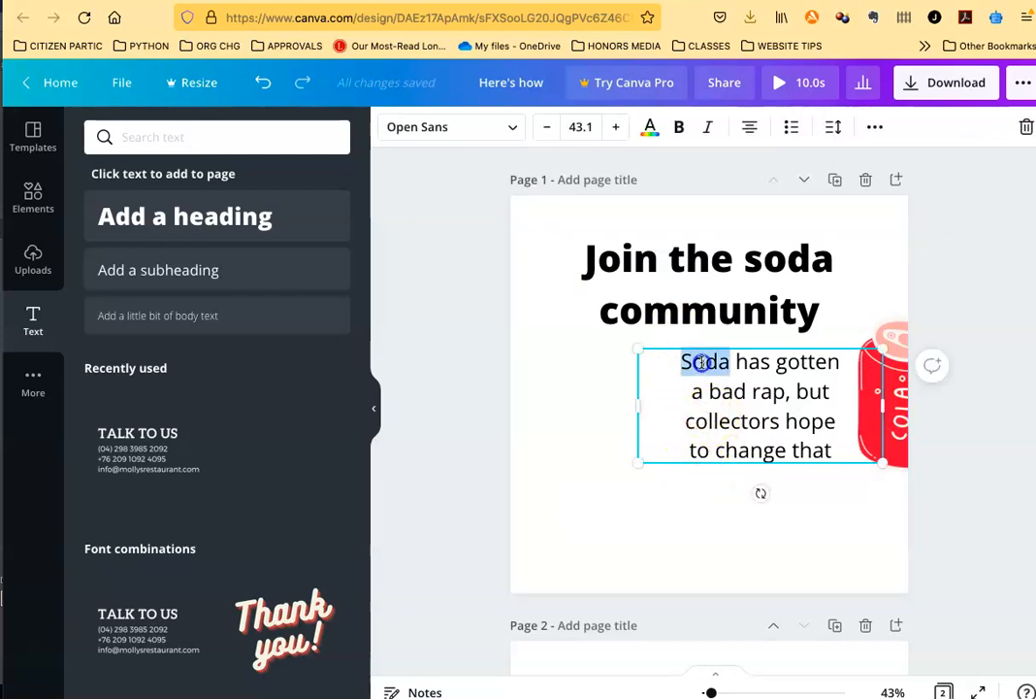
pyautogui.click(718, 378)
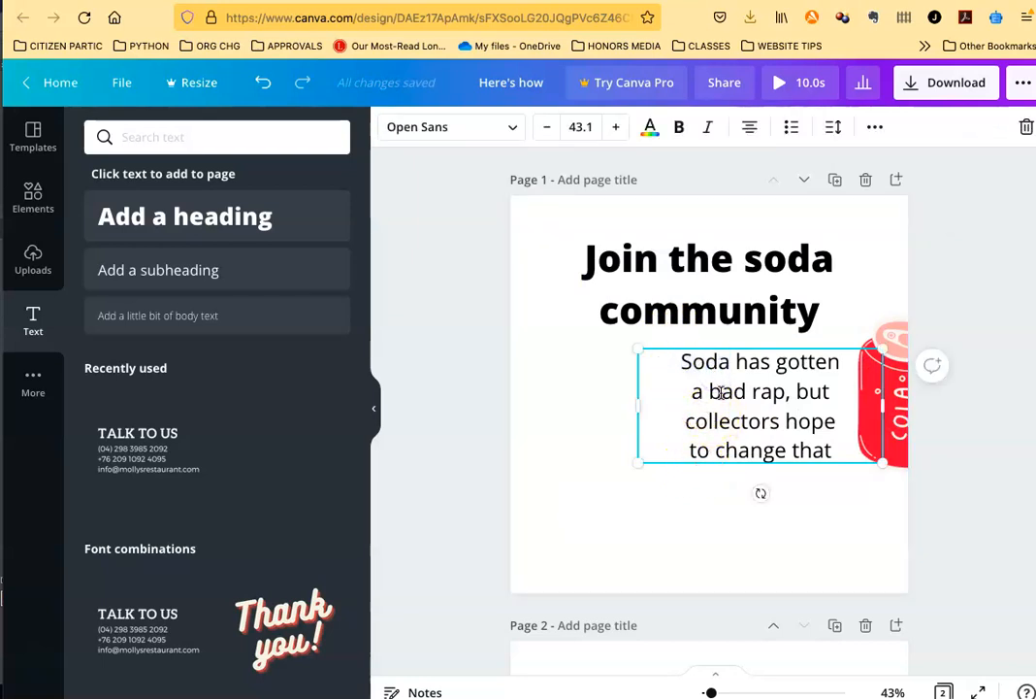
pyautogui.click(587, 421)
pyautogui.moveTo(699, 359); pyautogui.dragTo(650, 363)
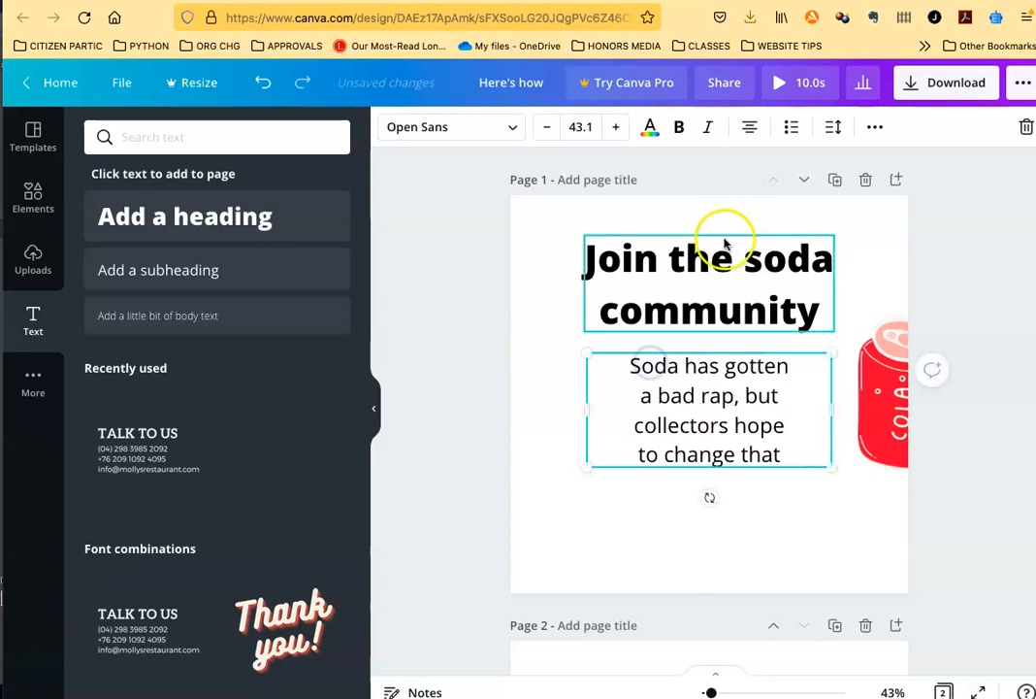
pyautogui.moveTo(618, 423); pyautogui.dragTo(623, 461)
pyautogui.moveTo(623, 455); pyautogui.dragTo(623, 428)
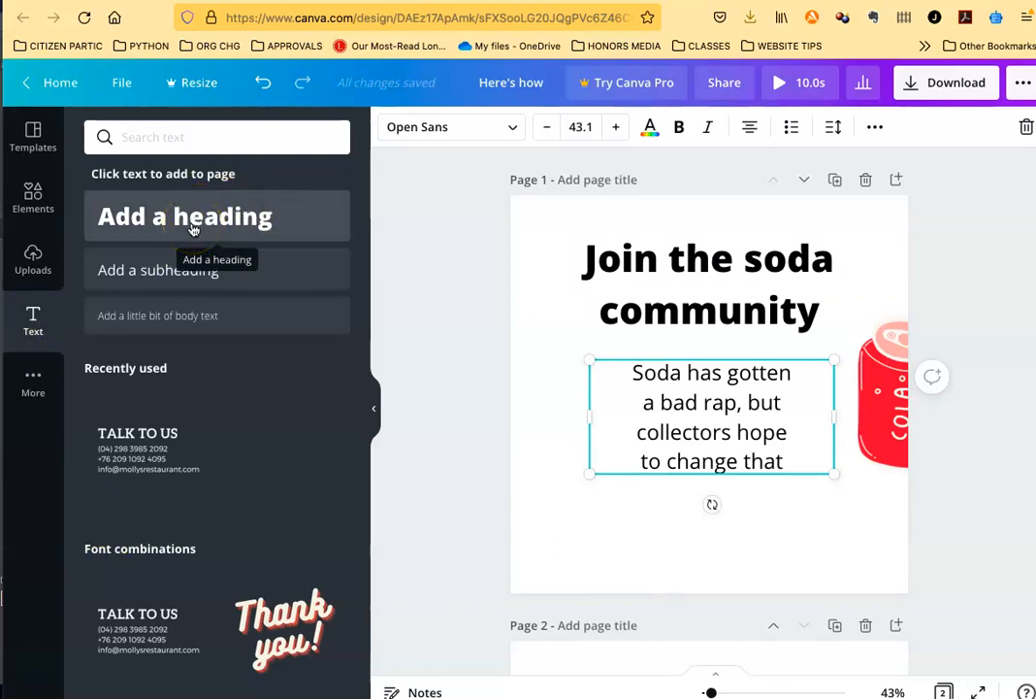
# Step: Add a small body text box to page 1 reading "Here's some more text"
pyautogui.click(176, 317)
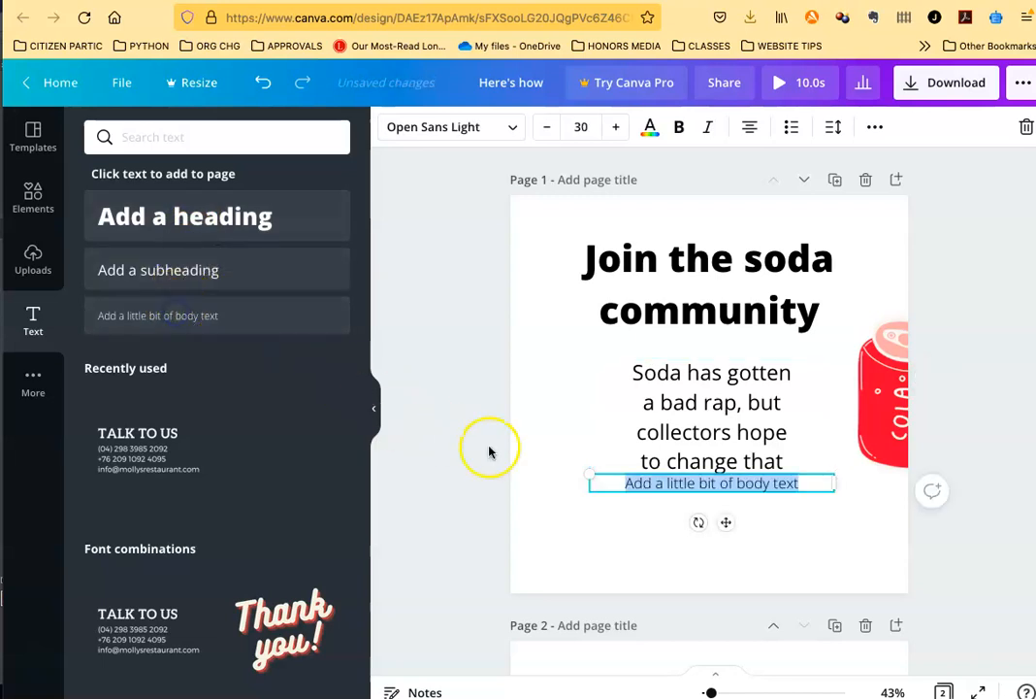
pyautogui.write("Here's some more text")
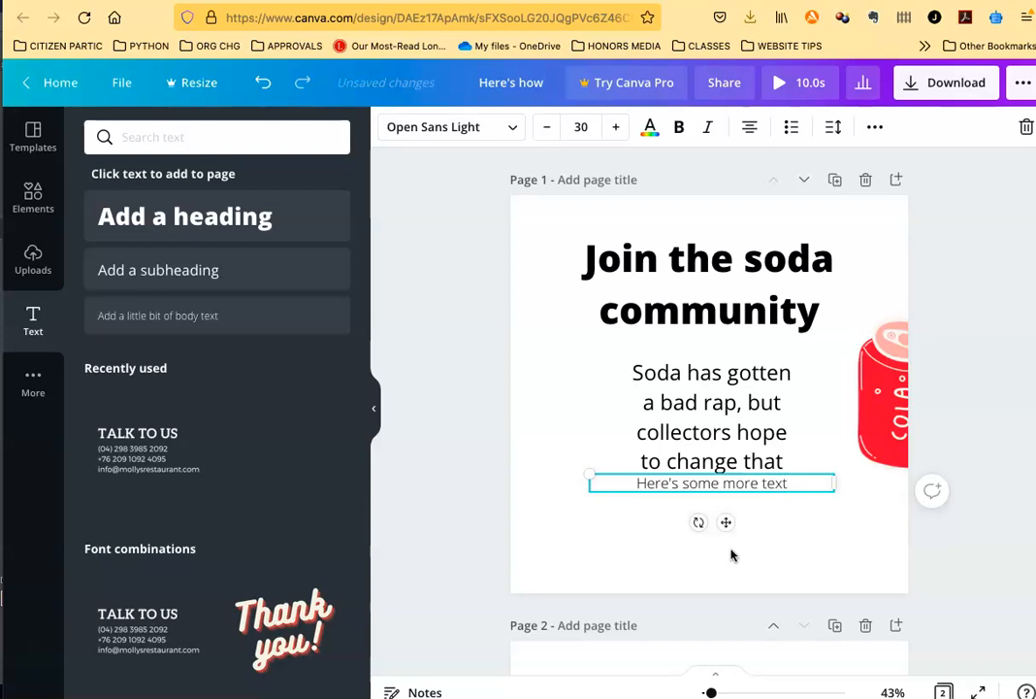
# Step: Try extending the "Here's some more text" box with blank lines, and remove them again
pyautogui.press('Return')
pyautogui.press('BackSpace')
pyautogui.press('Return')
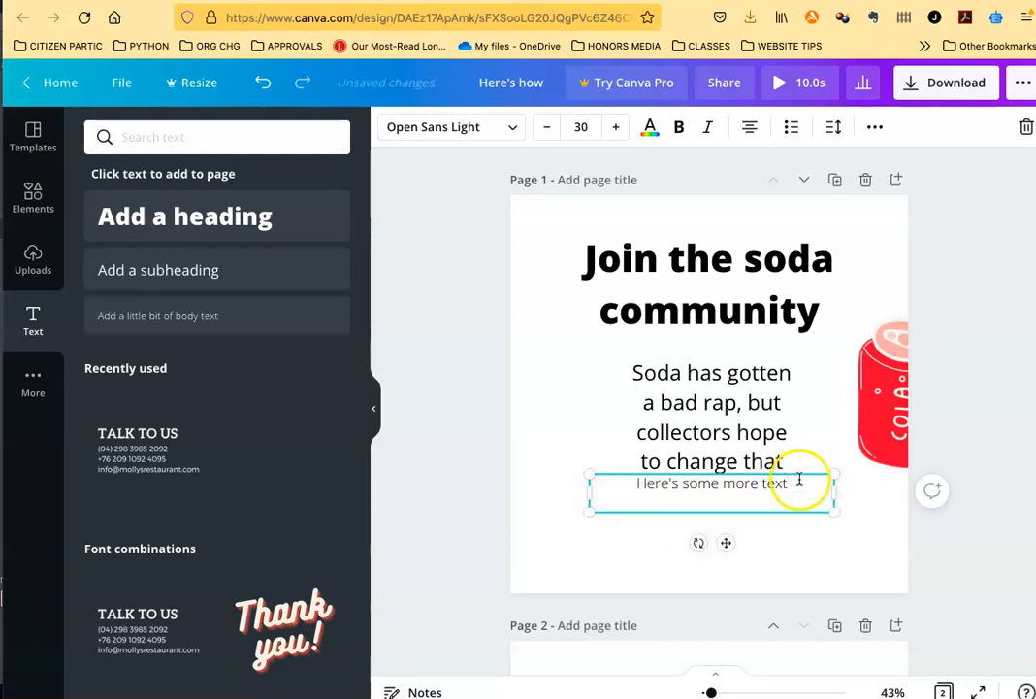
pyautogui.moveTo(629, 486); pyautogui.dragTo(670, 500)
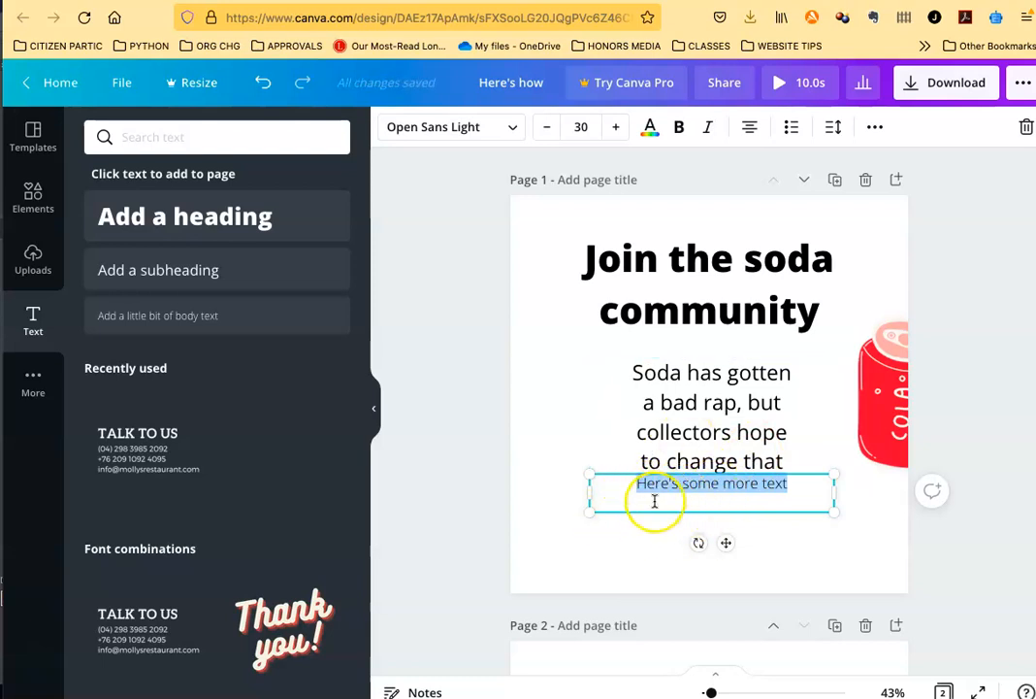
pyautogui.click(802, 483)
pyautogui.press('Return')
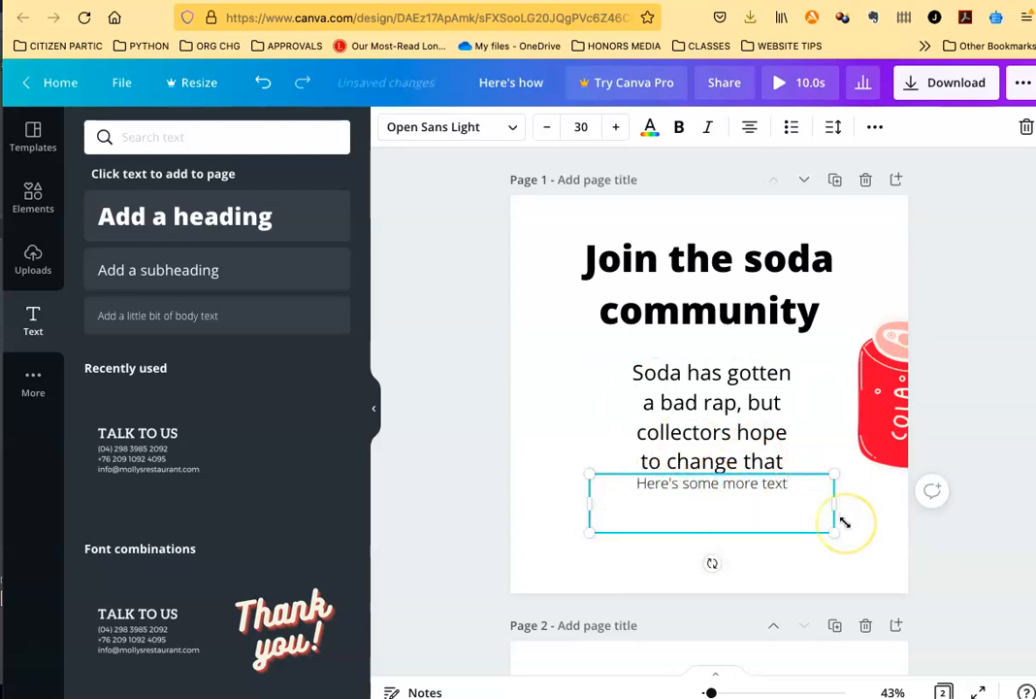
pyautogui.tripleClick(648, 497)
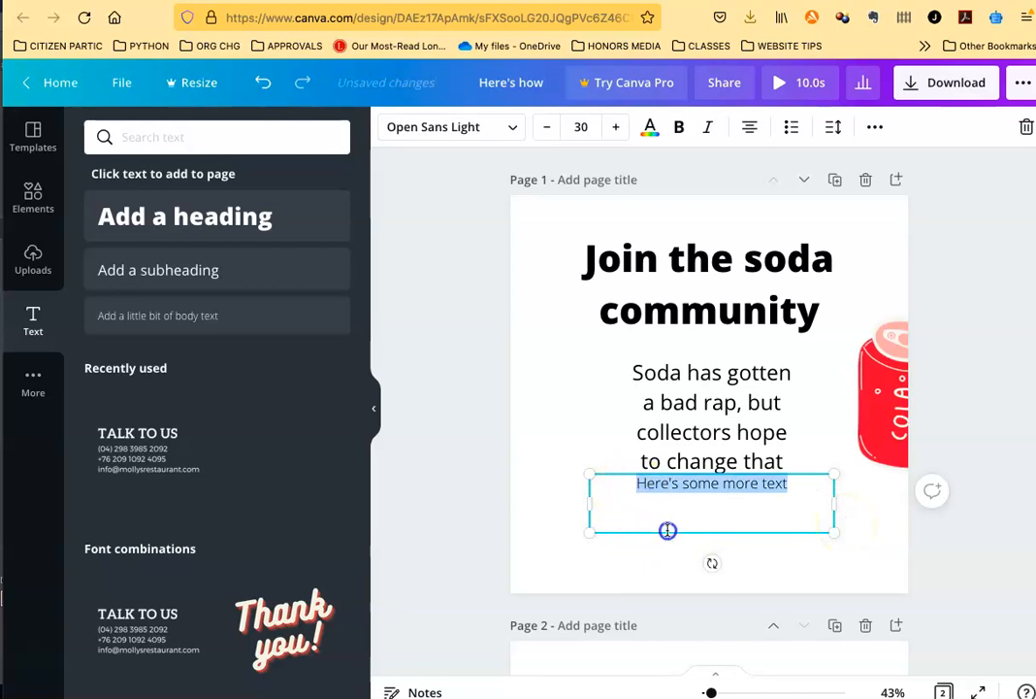
pyautogui.click(679, 531)
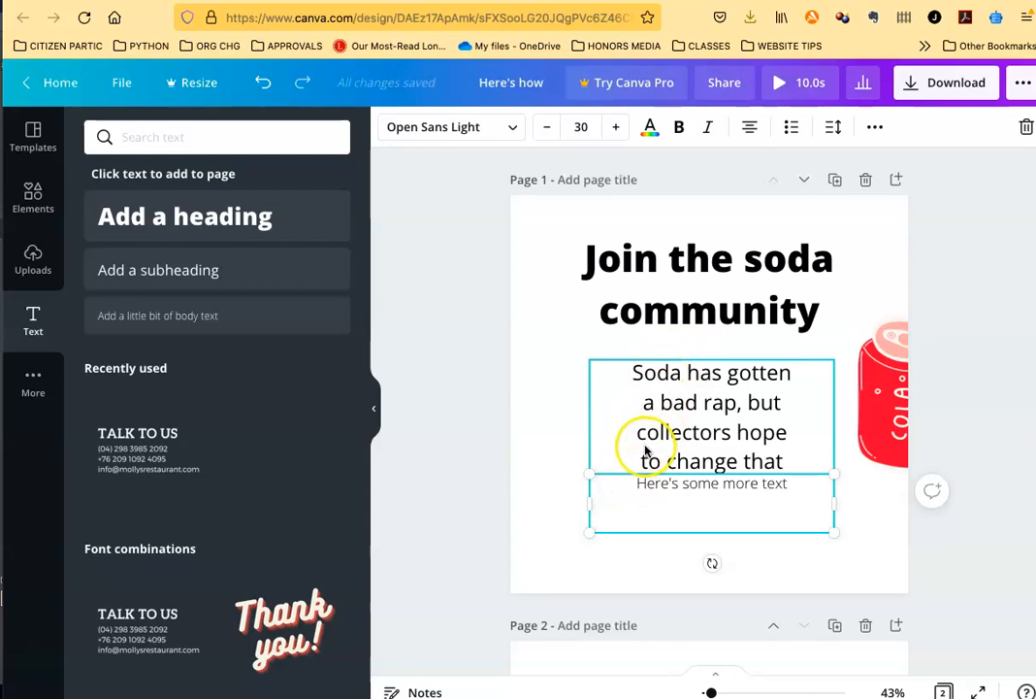
pyautogui.click(623, 505)
pyautogui.click(658, 515)
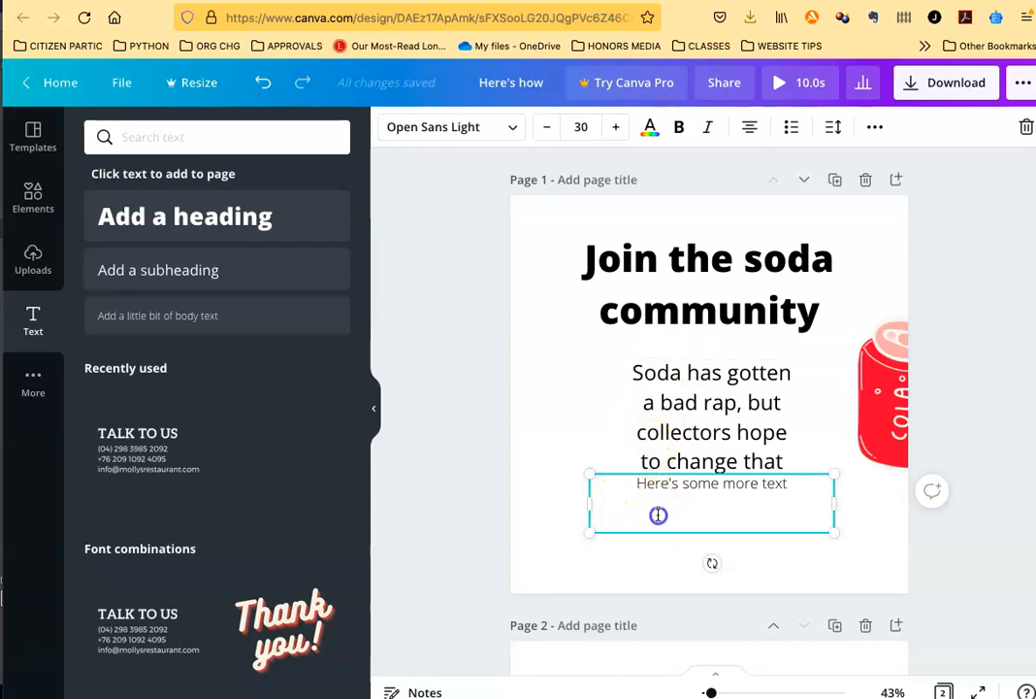
pyautogui.click(800, 521)
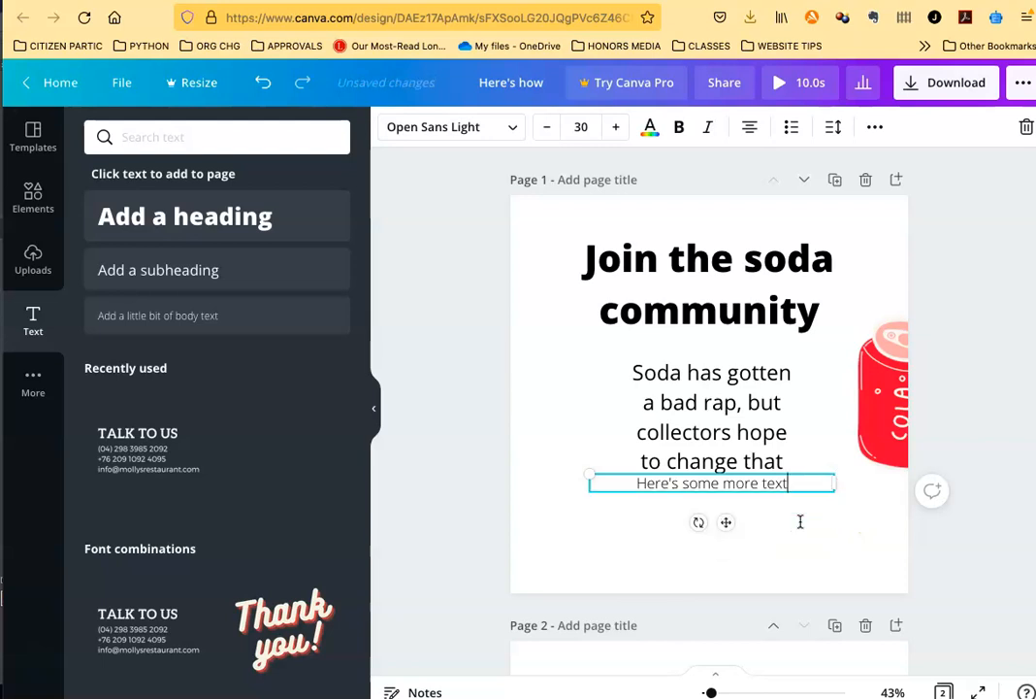
# Step: Move the "Here's some more text" box down, leaving a small gap below the soda body text
pyautogui.click(815, 442)
pyautogui.click(812, 493)
pyautogui.moveTo(812, 493); pyautogui.dragTo(812, 513)
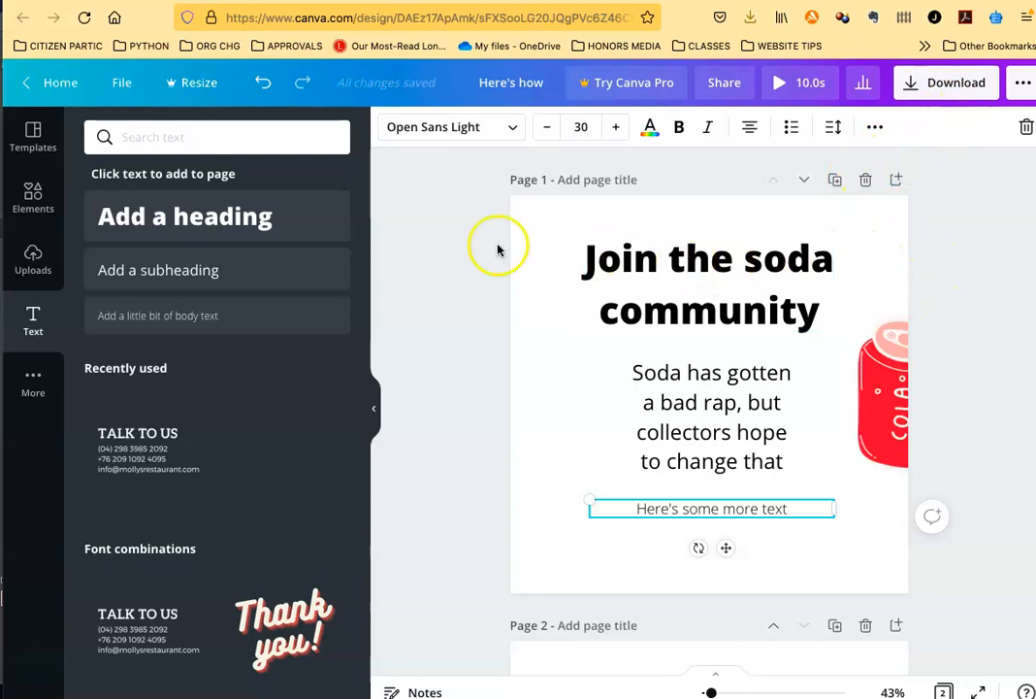
# Step: Examine the file types offered for downloading the design, such as PNG, JPG, PDF, MP4 and GIF
pyautogui.click(955, 83)
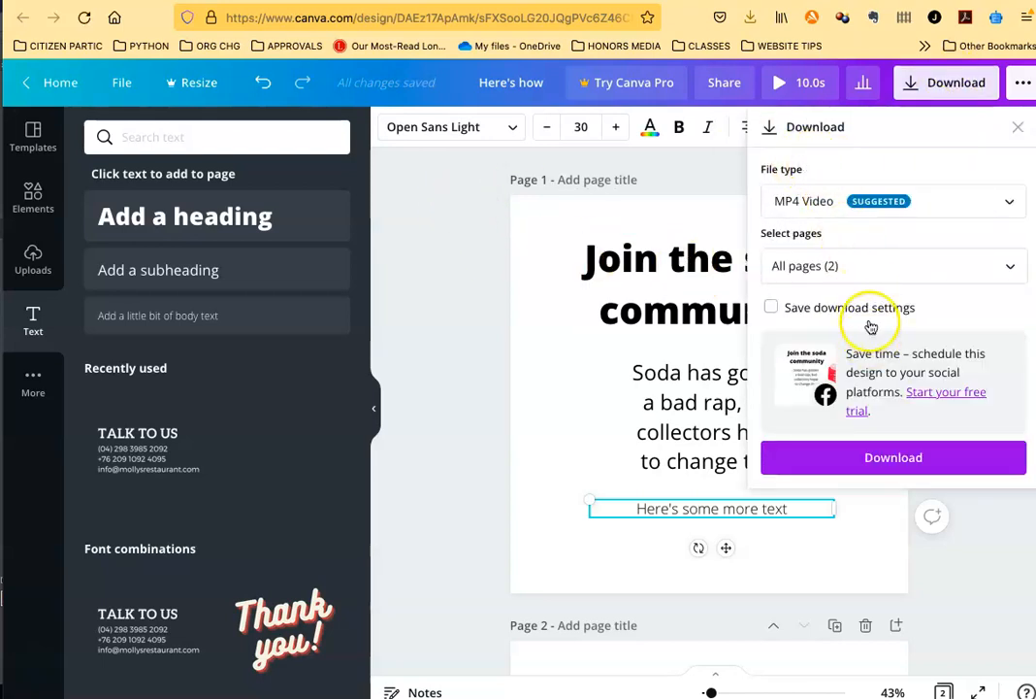
pyautogui.click(993, 201)
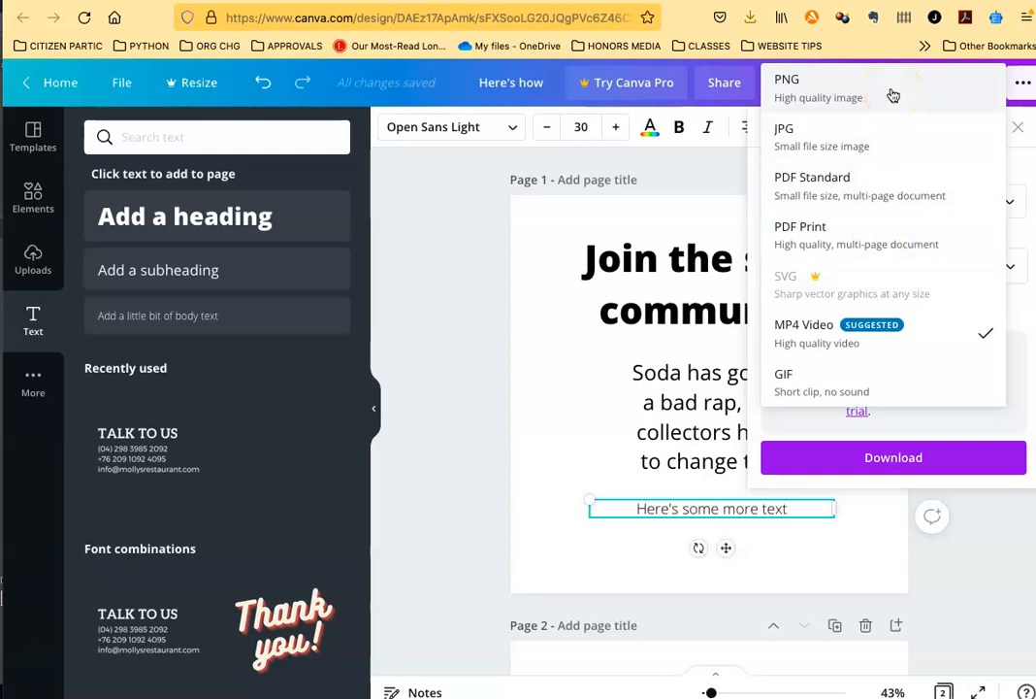
pyautogui.click(855, 101)
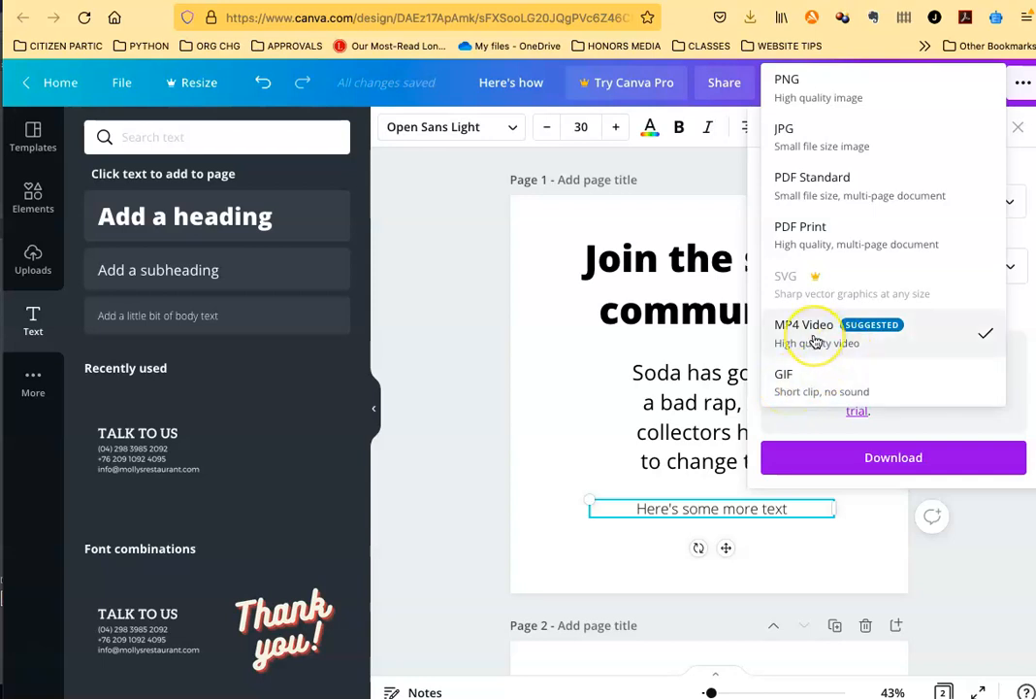
pyautogui.click(465, 423)
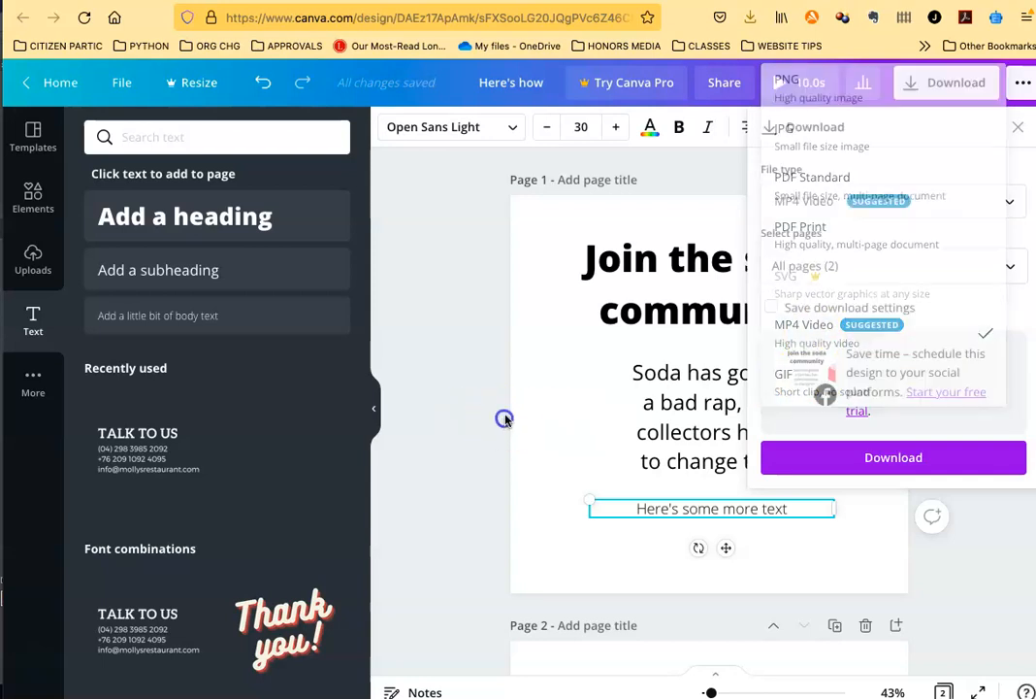
# Step: Highlight the whole heading text, and check the additional options available for the heading box
pyautogui.click(686, 297)
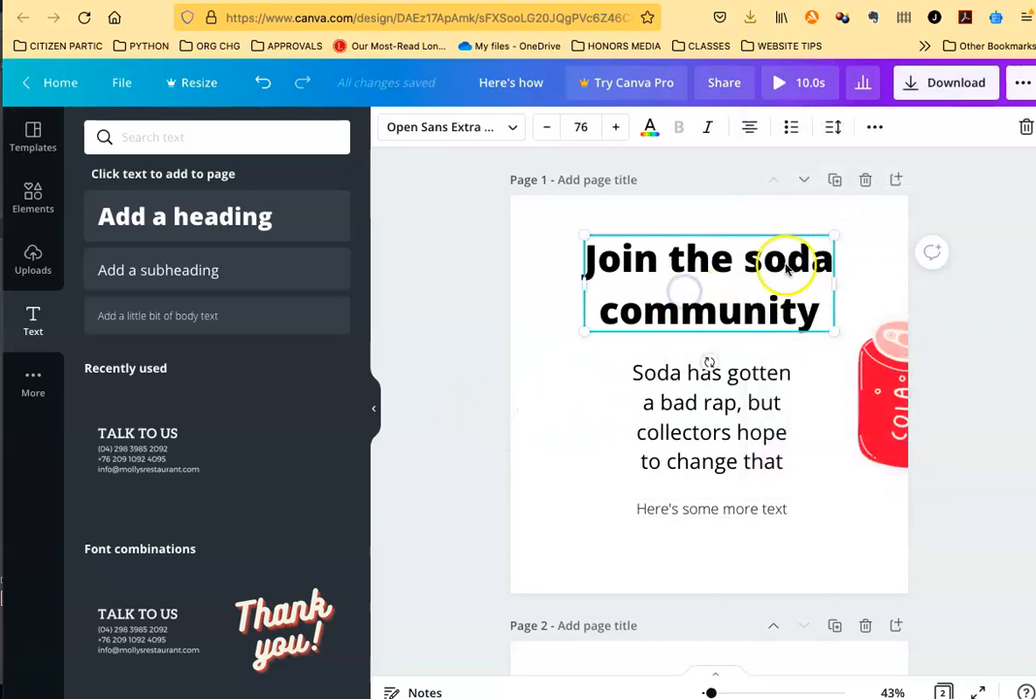
pyautogui.click(798, 291)
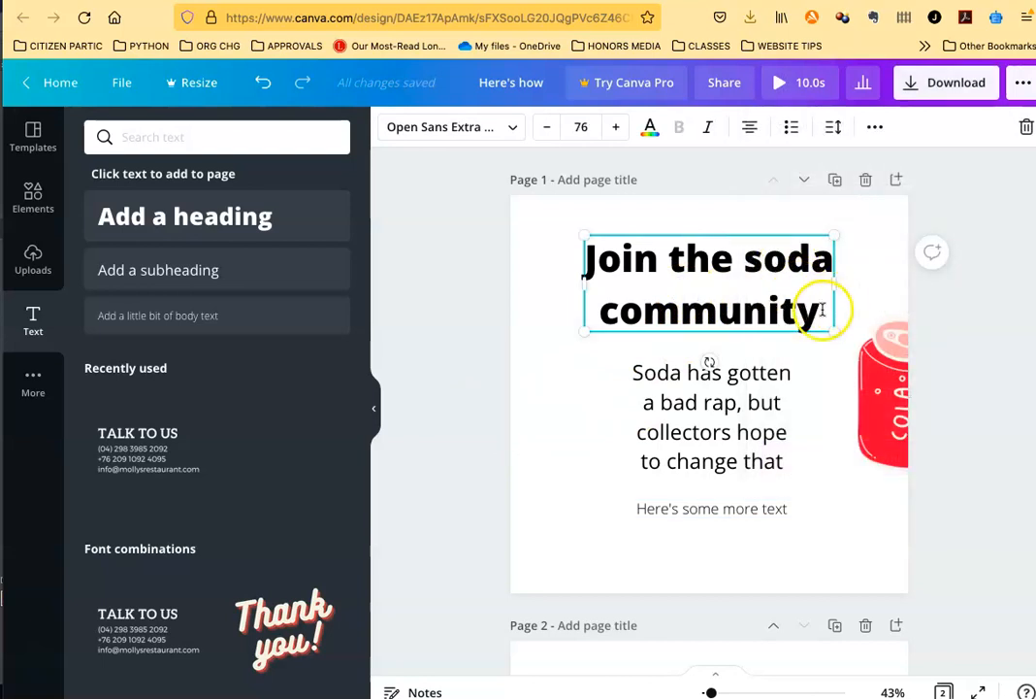
pyautogui.moveTo(821, 308); pyautogui.dragTo(603, 262)
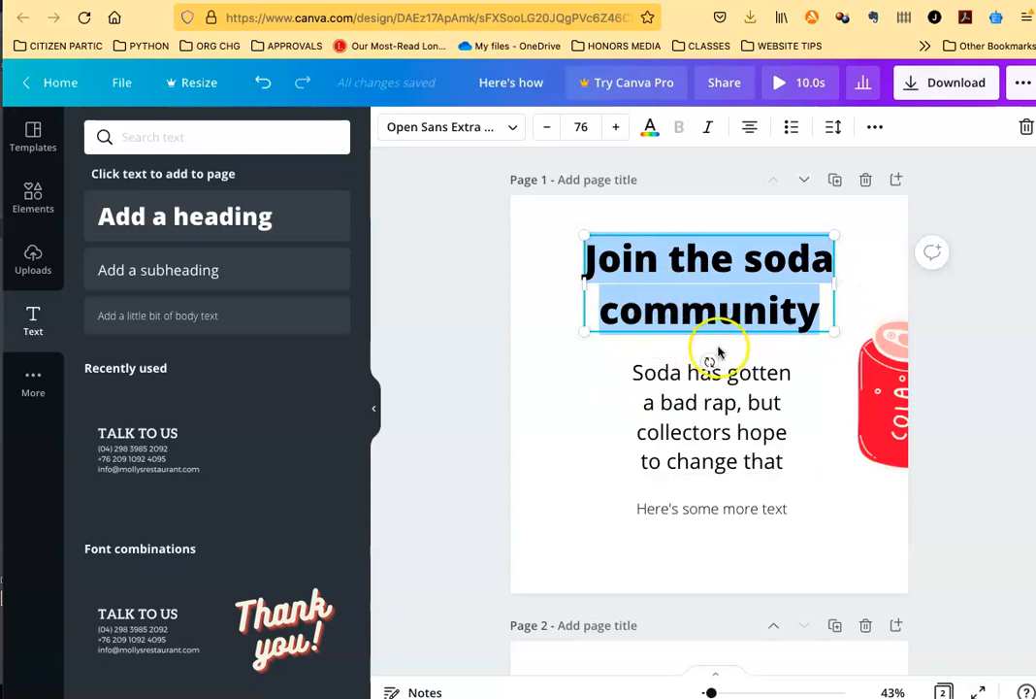
pyautogui.click(532, 316)
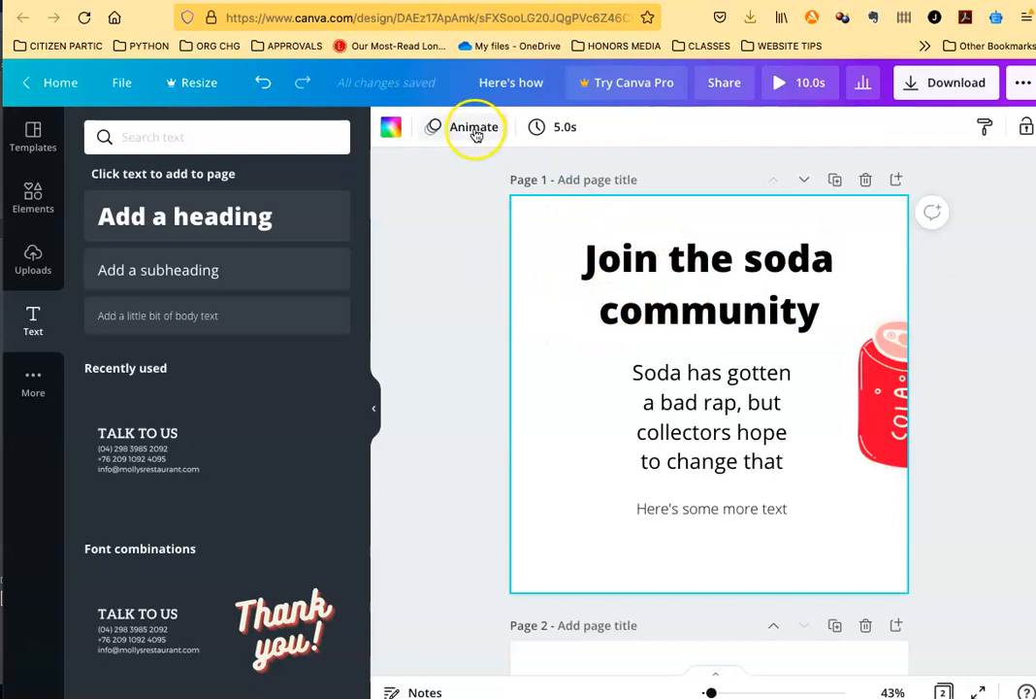
pyautogui.click(709, 248)
pyautogui.click(874, 130)
pyautogui.click(875, 129)
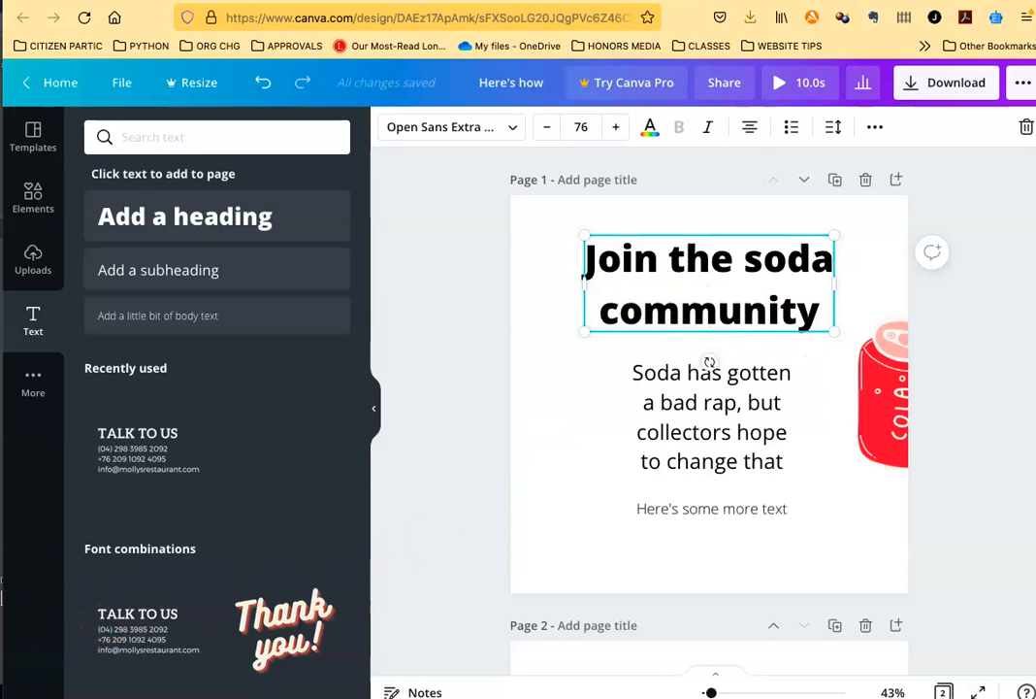
pyautogui.click(989, 475)
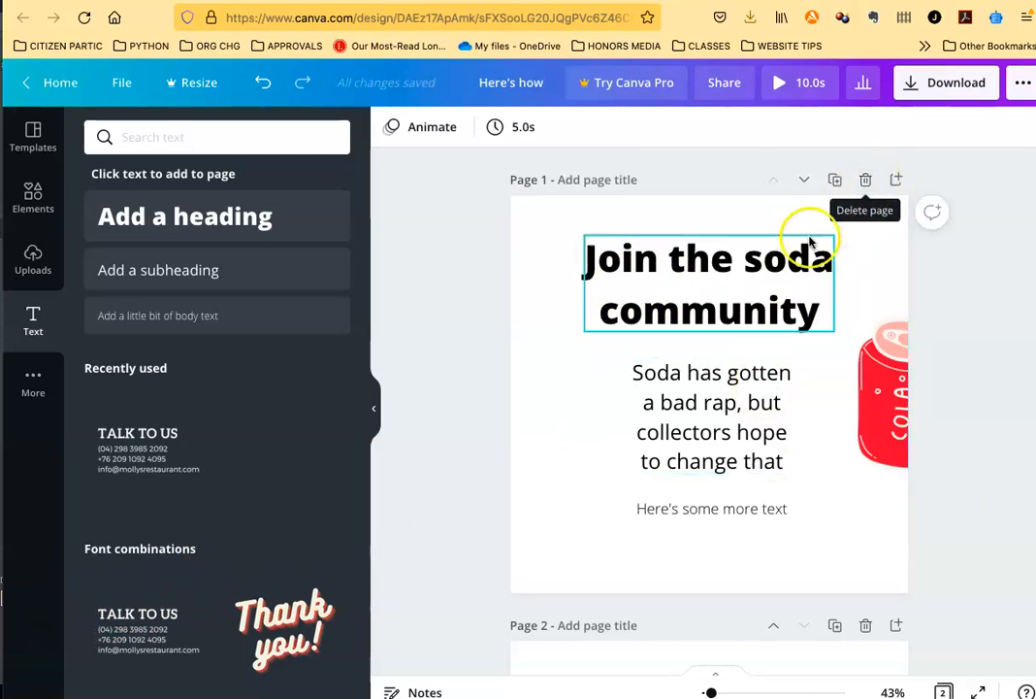
pyautogui.scroll(-1, 525, 291)
pyautogui.scroll(1, 859, 242)
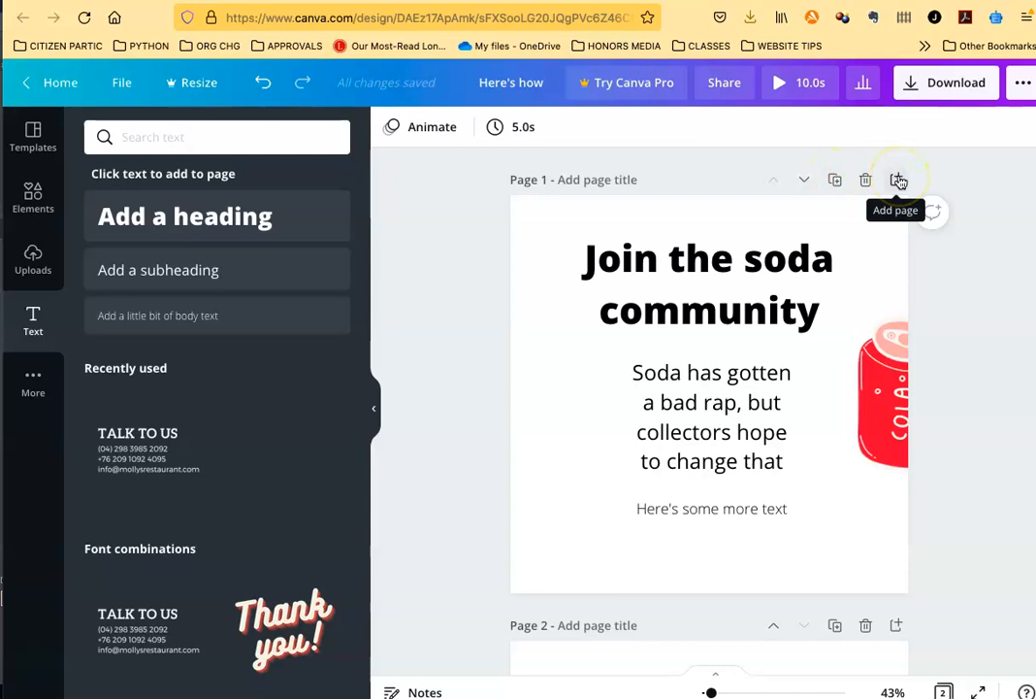
pyautogui.scroll(-5, 592, 423)
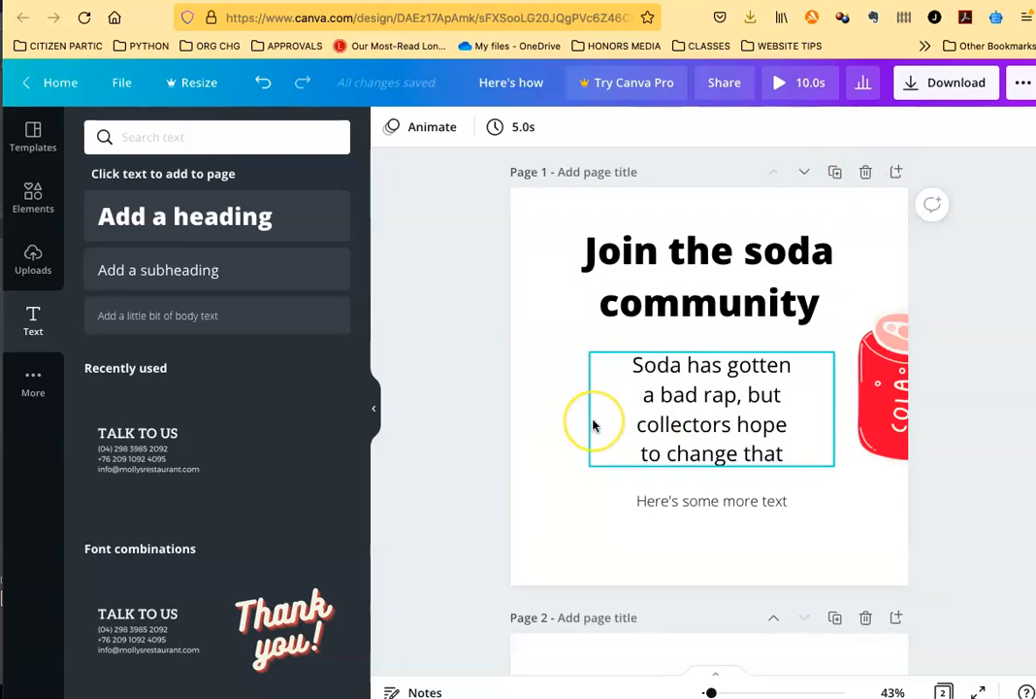
pyautogui.scroll(2, 592, 423)
pyautogui.scroll(3, 594, 425)
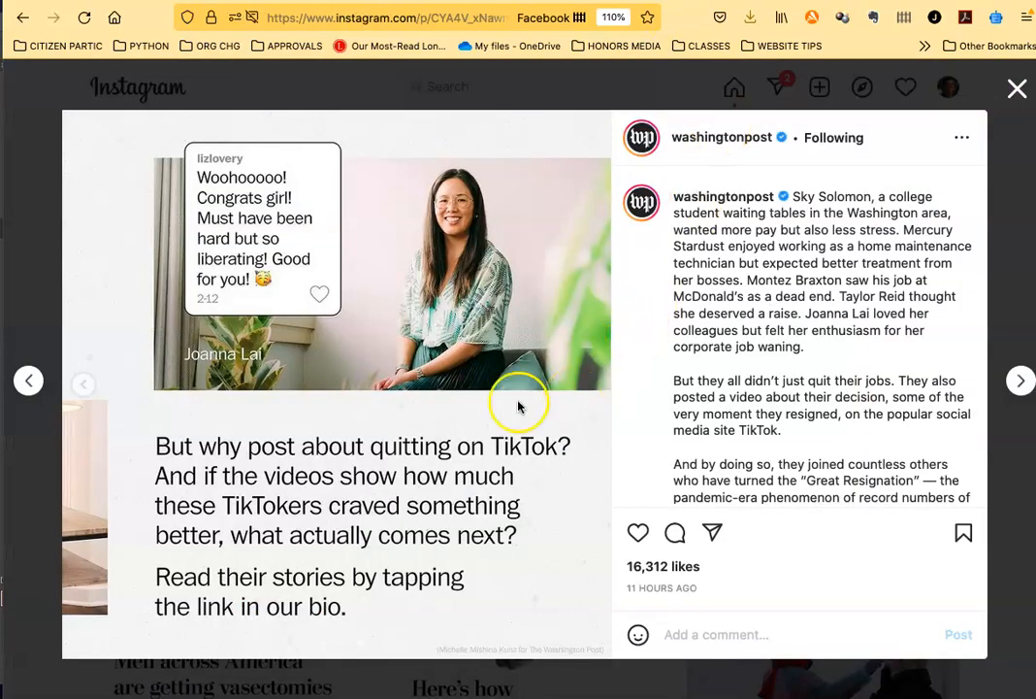
# Step: Browse the neighbouring Washington Post posts on Instagram, from the omicron infections post to the one about a teacher feeding kids
pyautogui.click(29, 380)
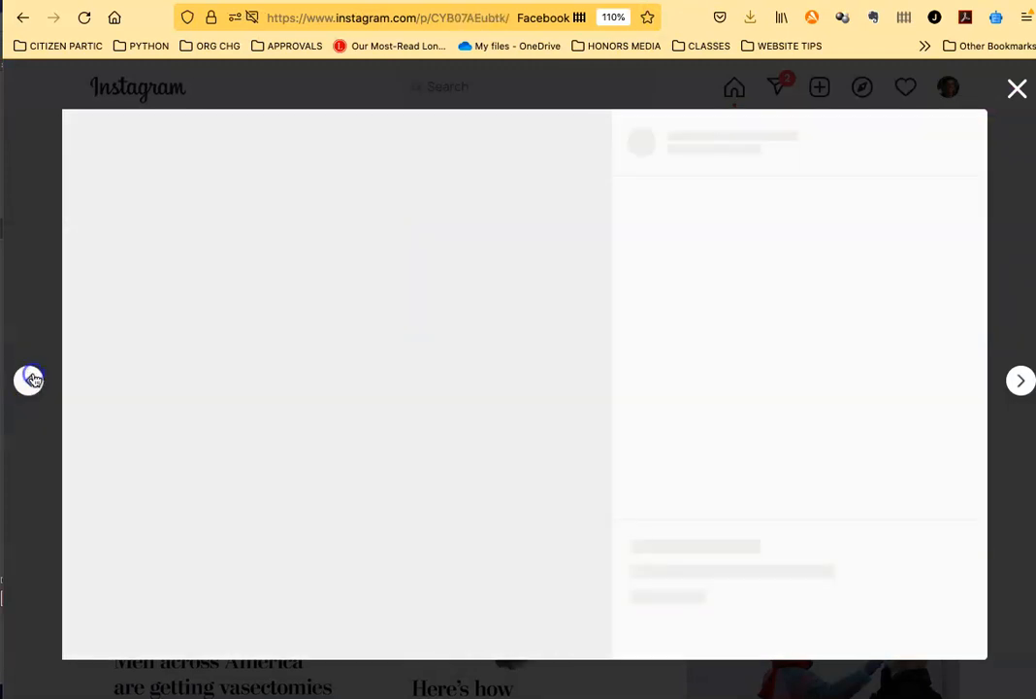
pyautogui.click(30, 379)
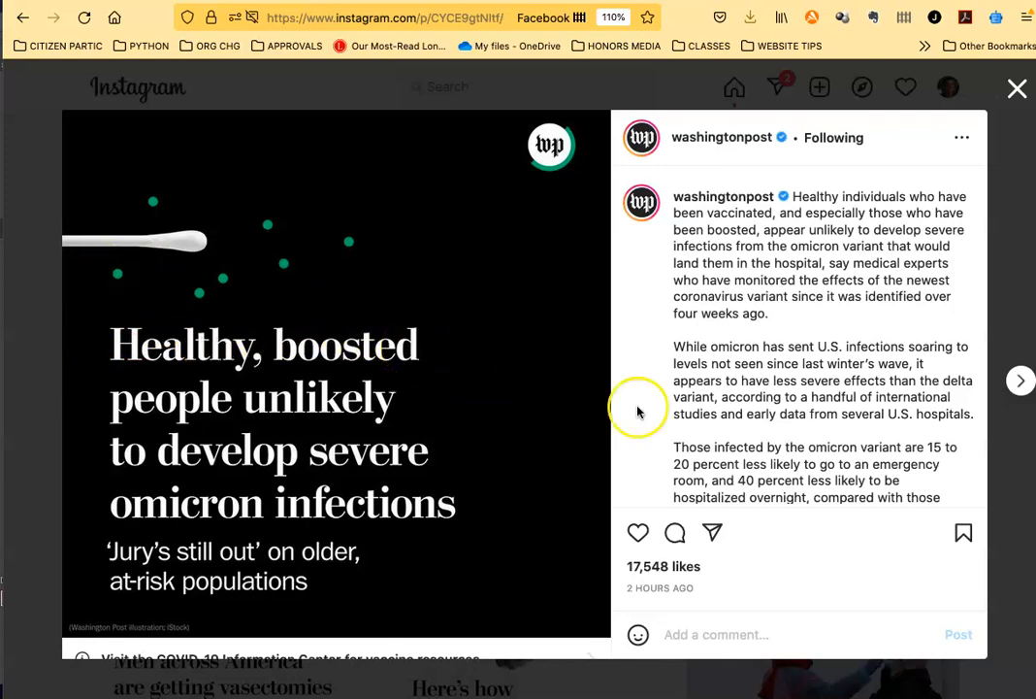
pyautogui.click(1019, 383)
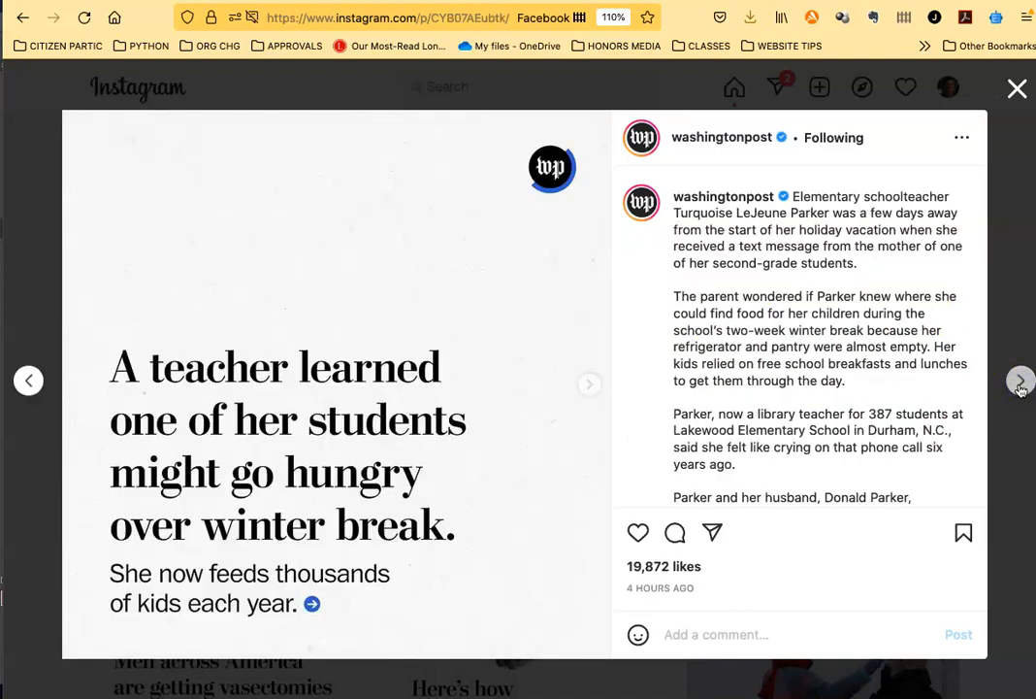
# Step: View the photo slides of the Washington Post's winter break teacher post, and return to its cover slide
pyautogui.click(594, 388)
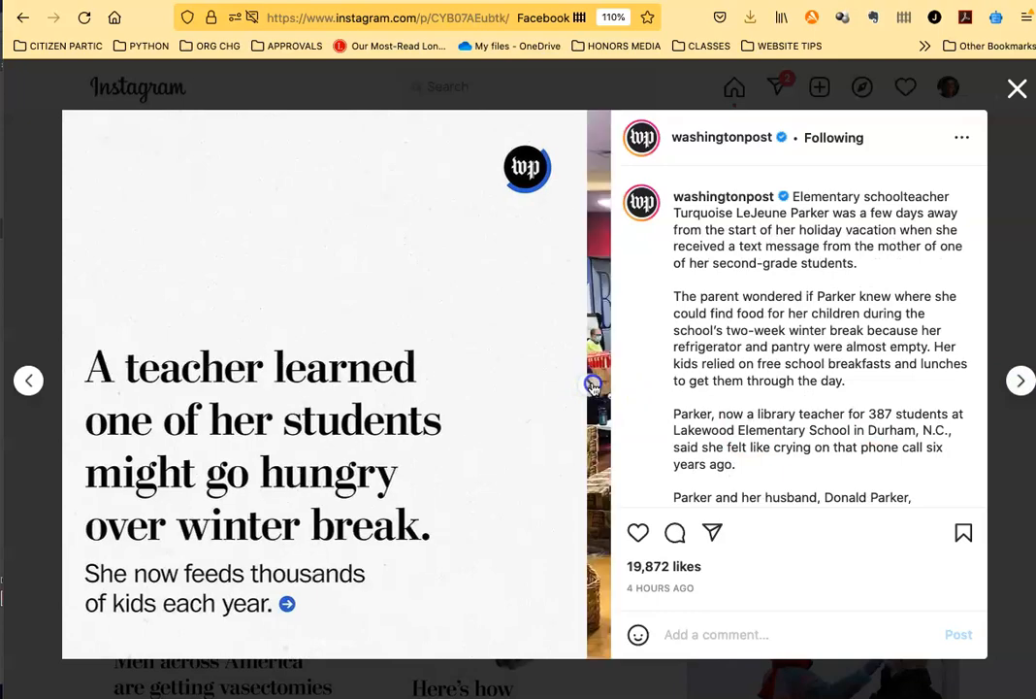
pyautogui.click(594, 388)
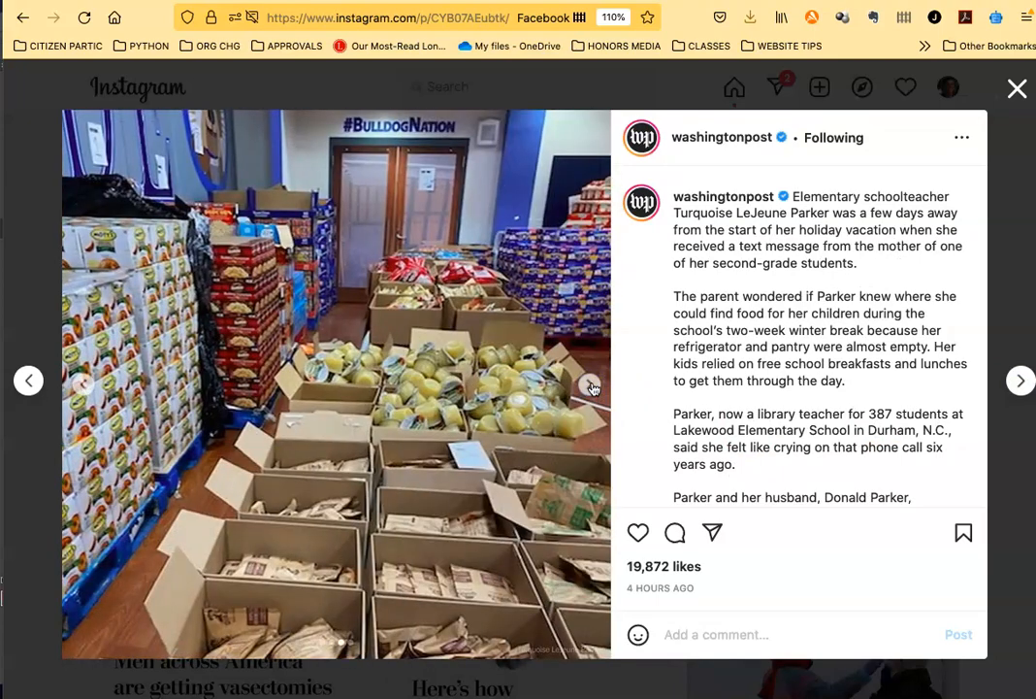
pyautogui.click(594, 389)
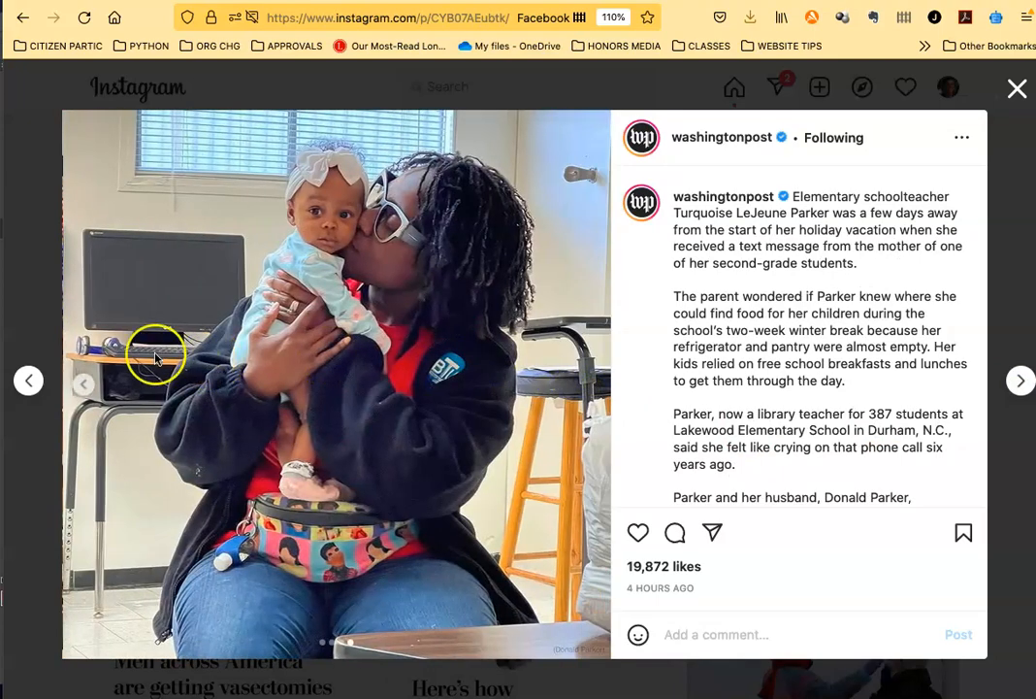
pyautogui.click(86, 387)
pyautogui.click(88, 390)
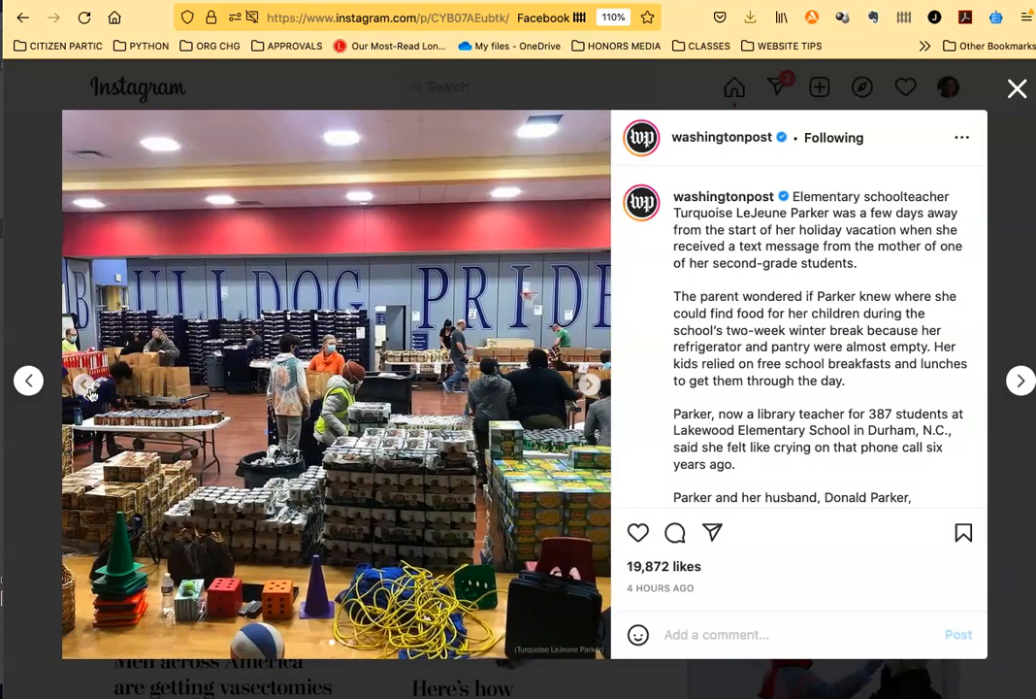
pyautogui.click(86, 388)
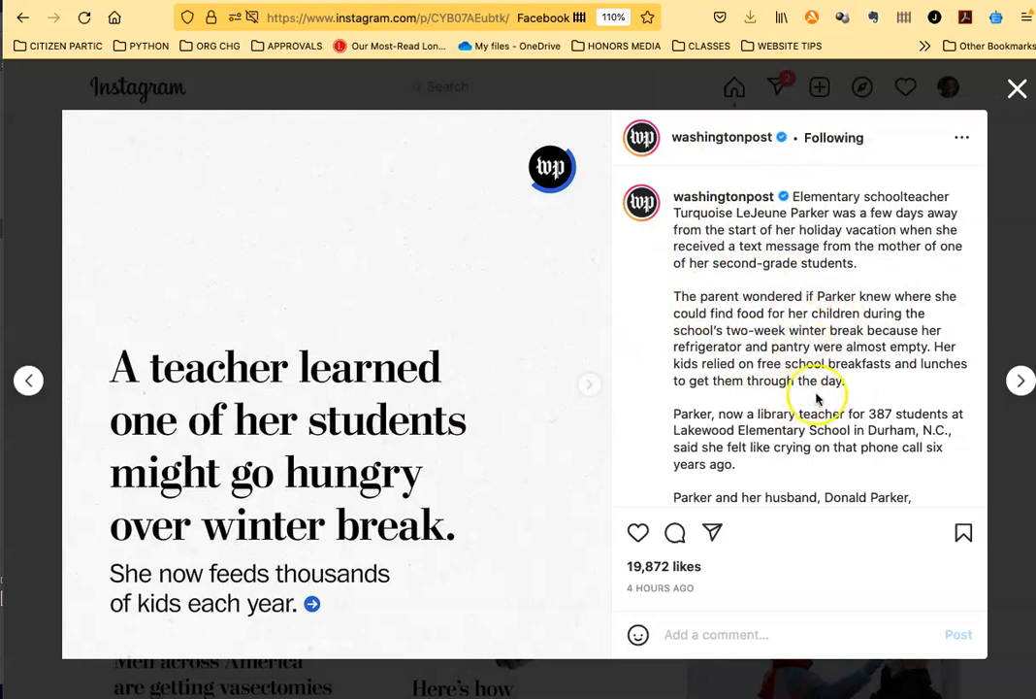
# Step: Open the "These 5 TikTokers wanted more from work" post and examine how its photos continue across the carousel slides
pyautogui.click(1019, 383)
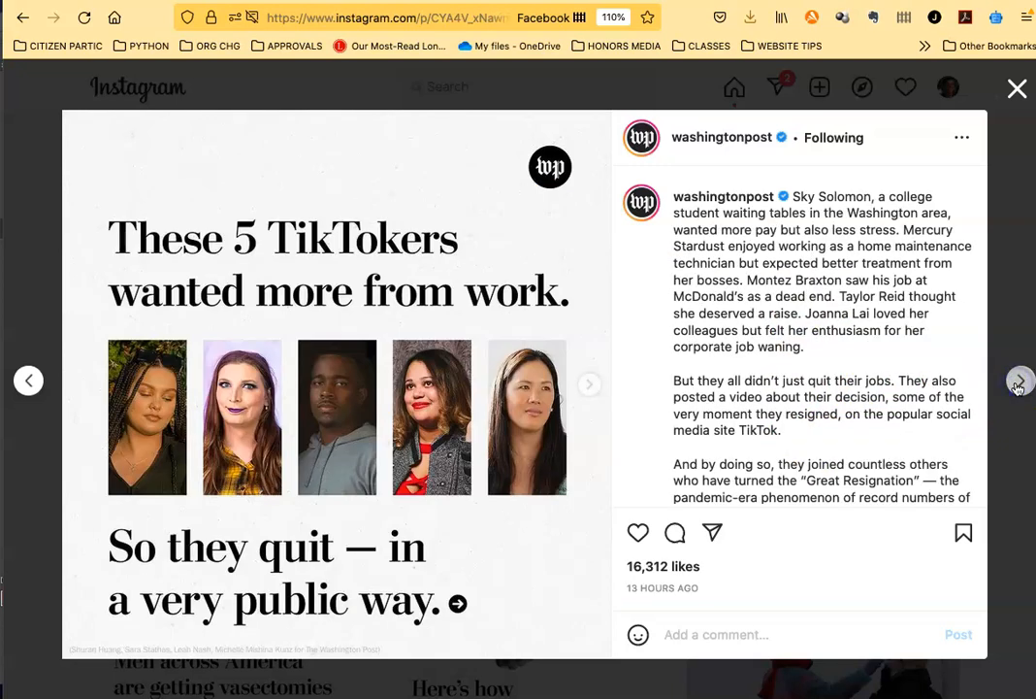
pyautogui.click(585, 389)
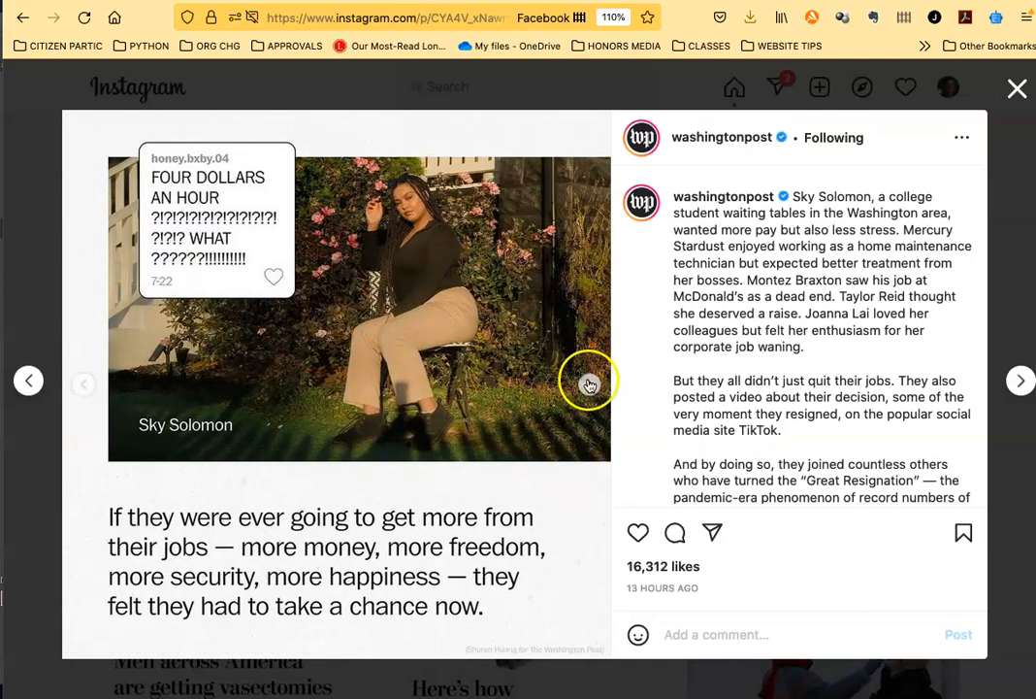
pyautogui.click(587, 383)
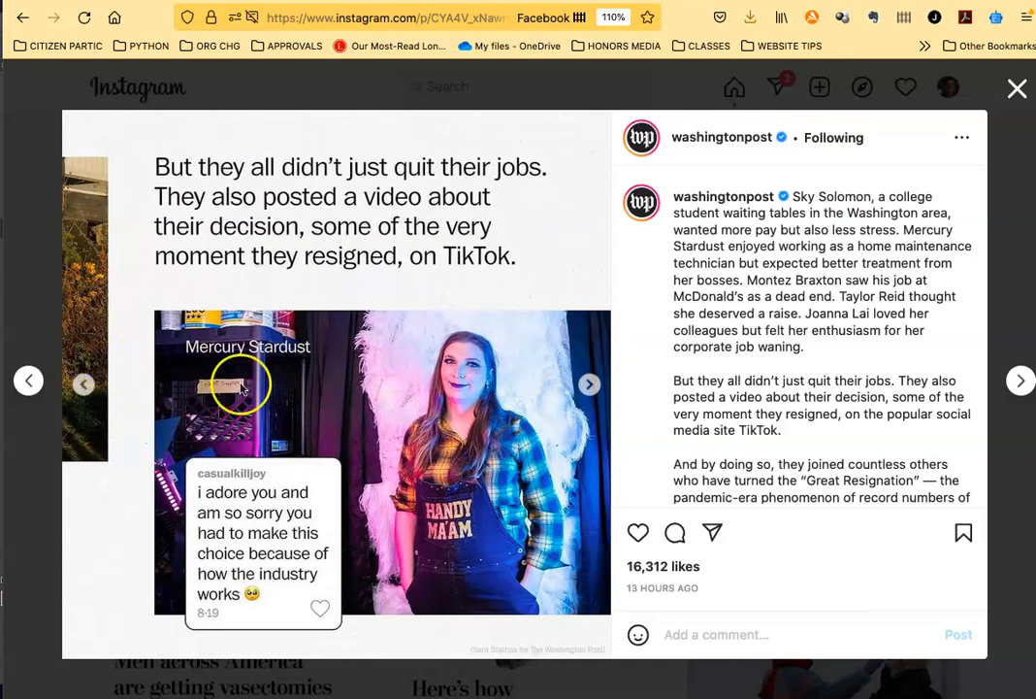
pyautogui.click(589, 387)
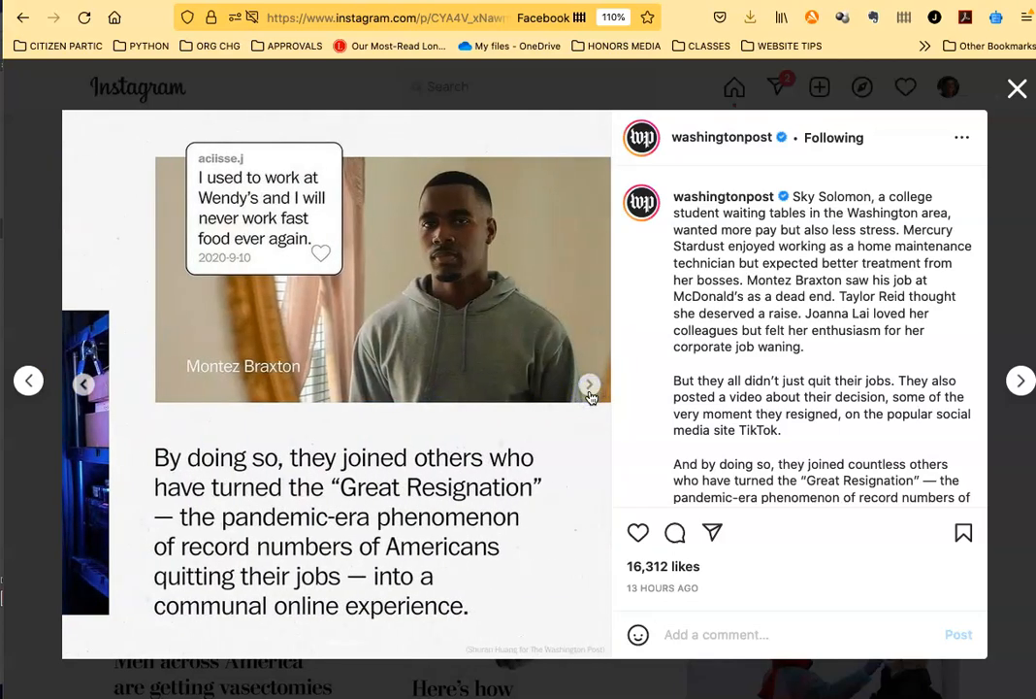
pyautogui.click(589, 388)
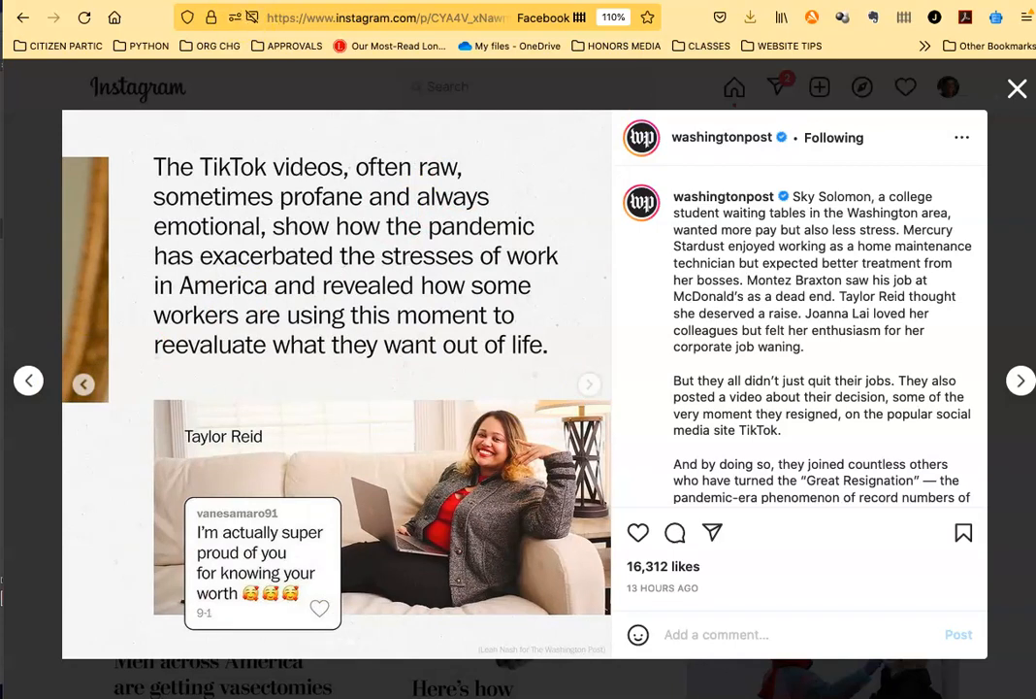
# Step: Switch back to the Canva design and position the cola can half off page 1's right edge and half off page 2's left edge
pyautogui.hotkey('ctrl', 'Tab')
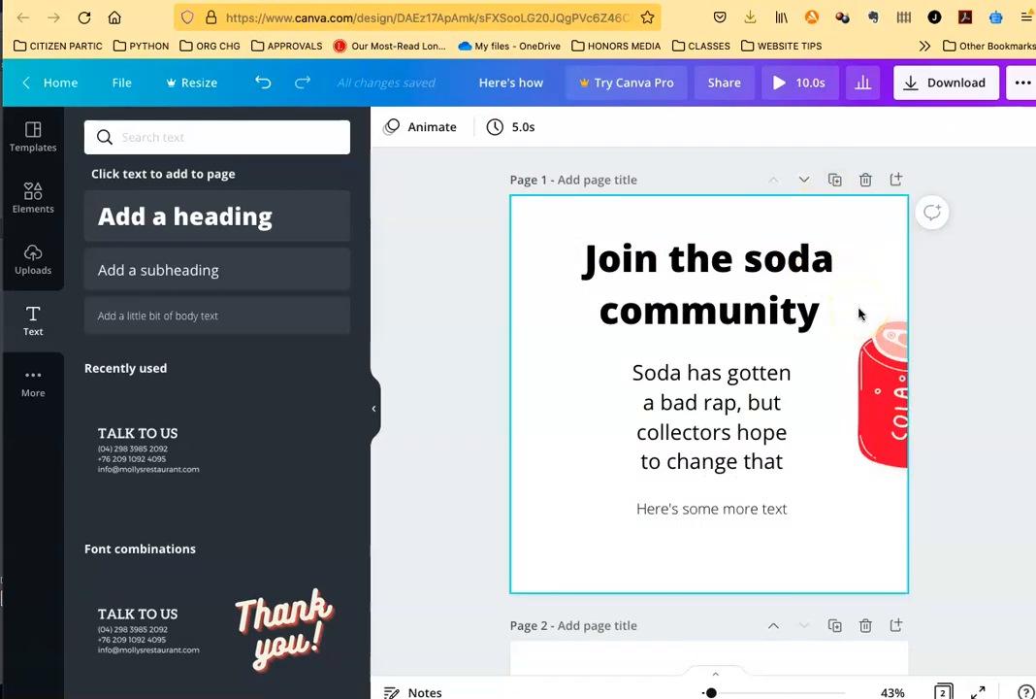
pyautogui.moveTo(874, 398)
pyautogui.mouseDown()
pyautogui.moveTo(826, 403)
pyautogui.moveTo(868, 403)
pyautogui.mouseUp()
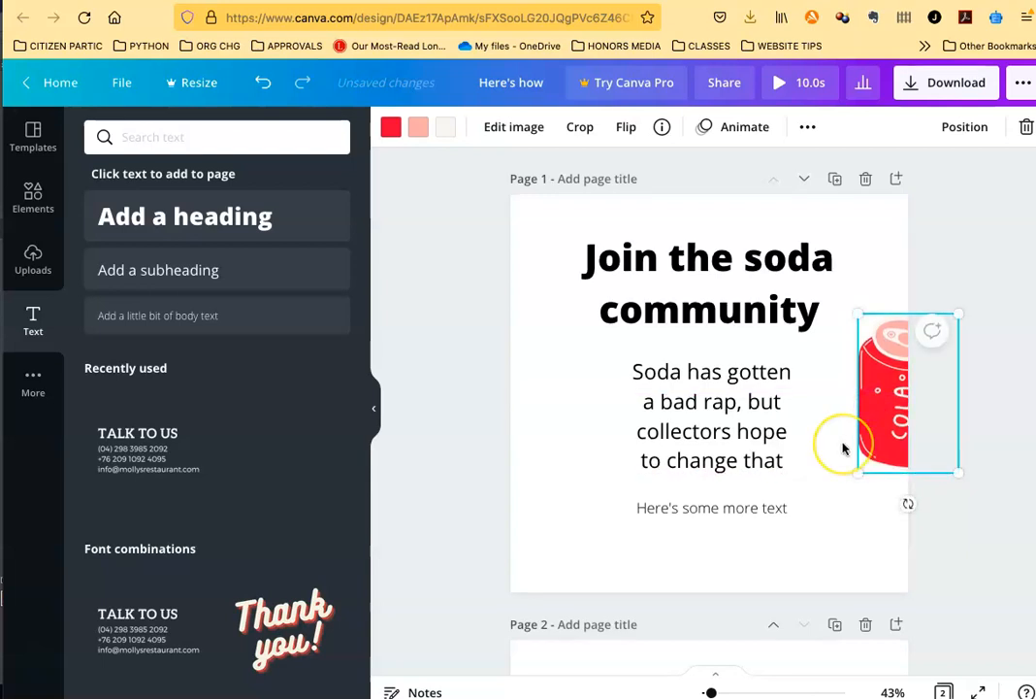
pyautogui.scroll(-5, 845, 447)
pyautogui.click(527, 473)
pyautogui.moveTo(508, 411)
pyautogui.mouseDown()
pyautogui.moveTo(562, 410)
pyautogui.moveTo(512, 415)
pyautogui.mouseUp()
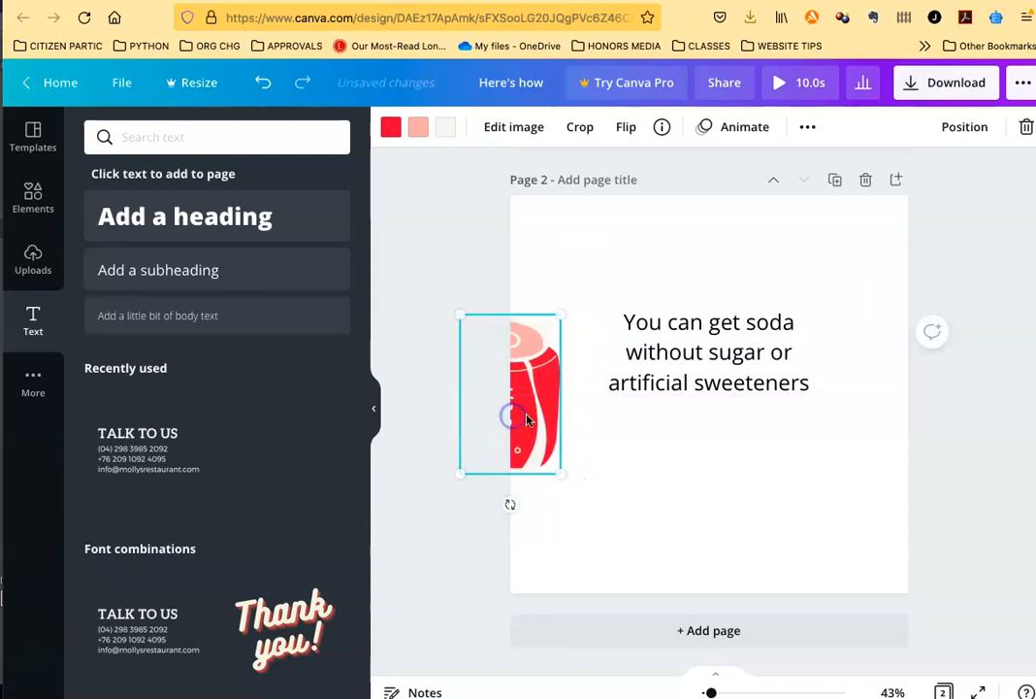
# Step: Compare pages 1 and 2 to examine how the cola can continues from one page's edge onto the next
pyautogui.scroll(4, 659, 487)
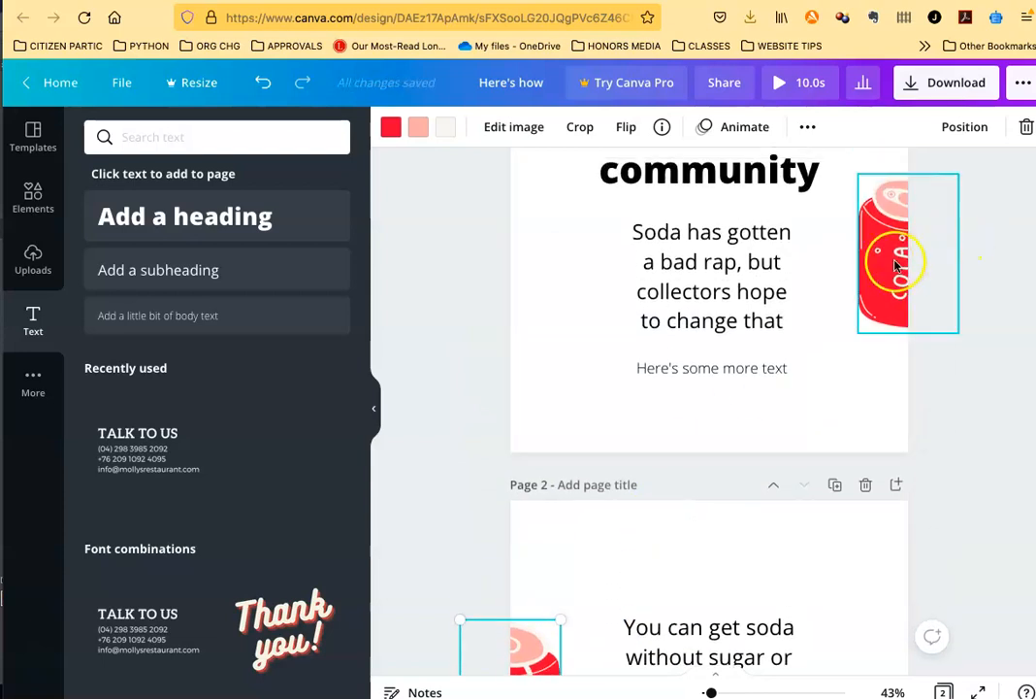
pyautogui.scroll(-5, 893, 331)
pyautogui.scroll(4, 893, 331)
pyautogui.scroll(4, 894, 332)
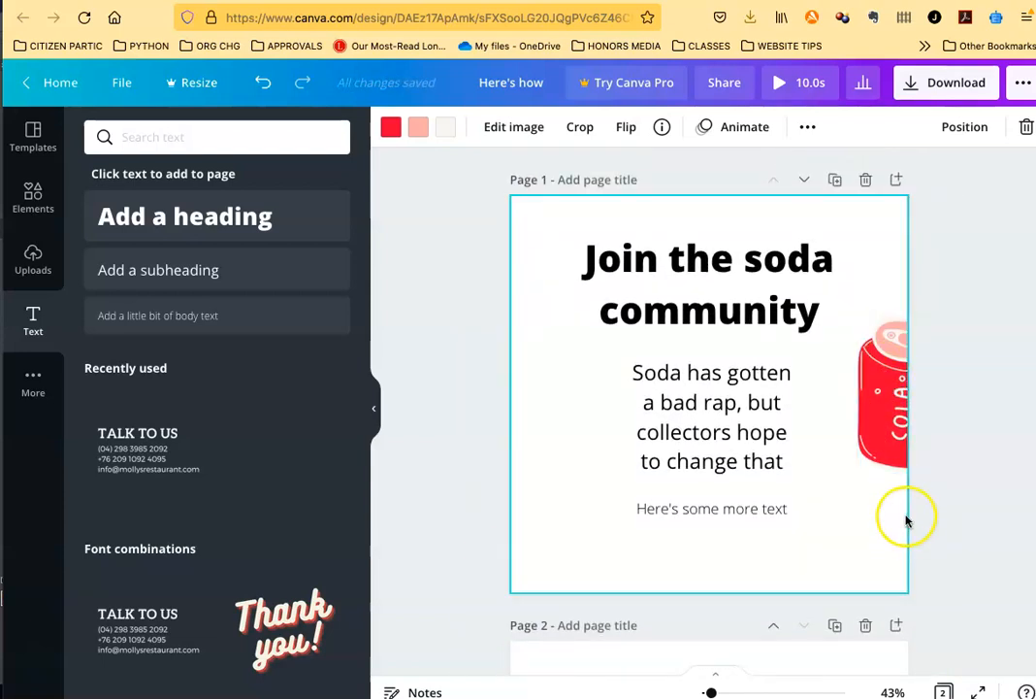
pyautogui.scroll(-9, 906, 520)
pyautogui.scroll(9, 906, 521)
pyautogui.scroll(-1, 906, 520)
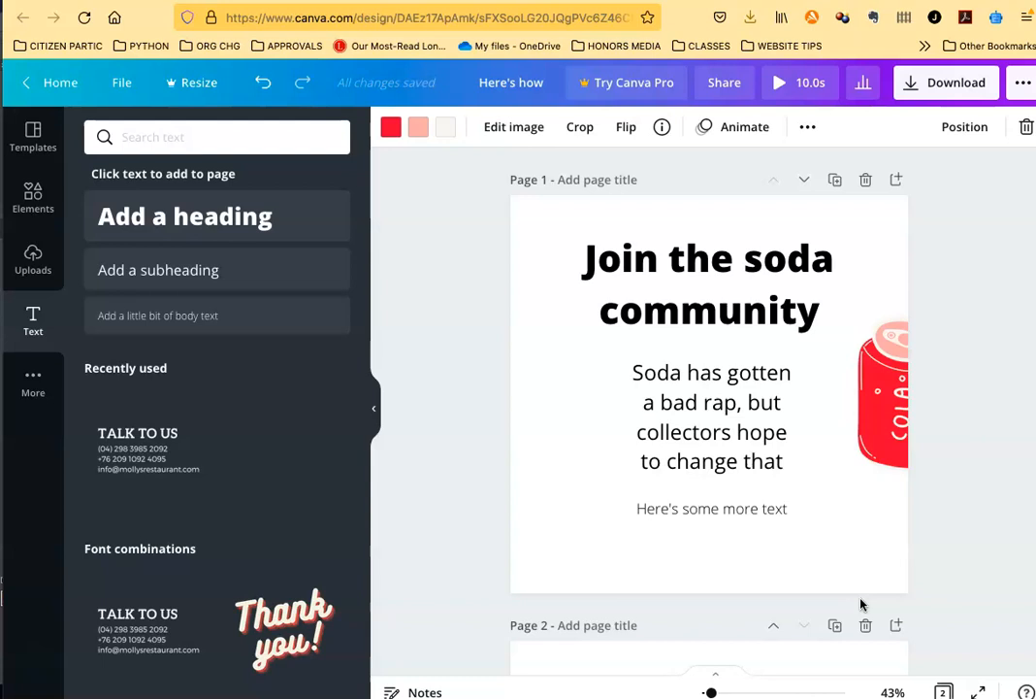
pyautogui.scroll(-1, 988, 451)
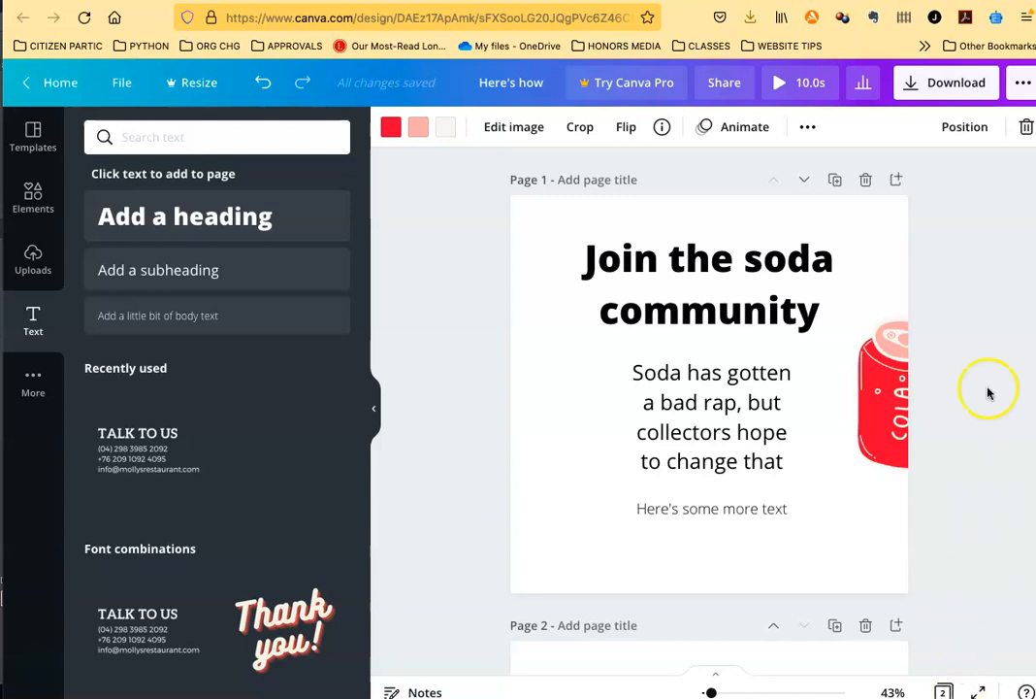
pyautogui.scroll(-5, 986, 388)
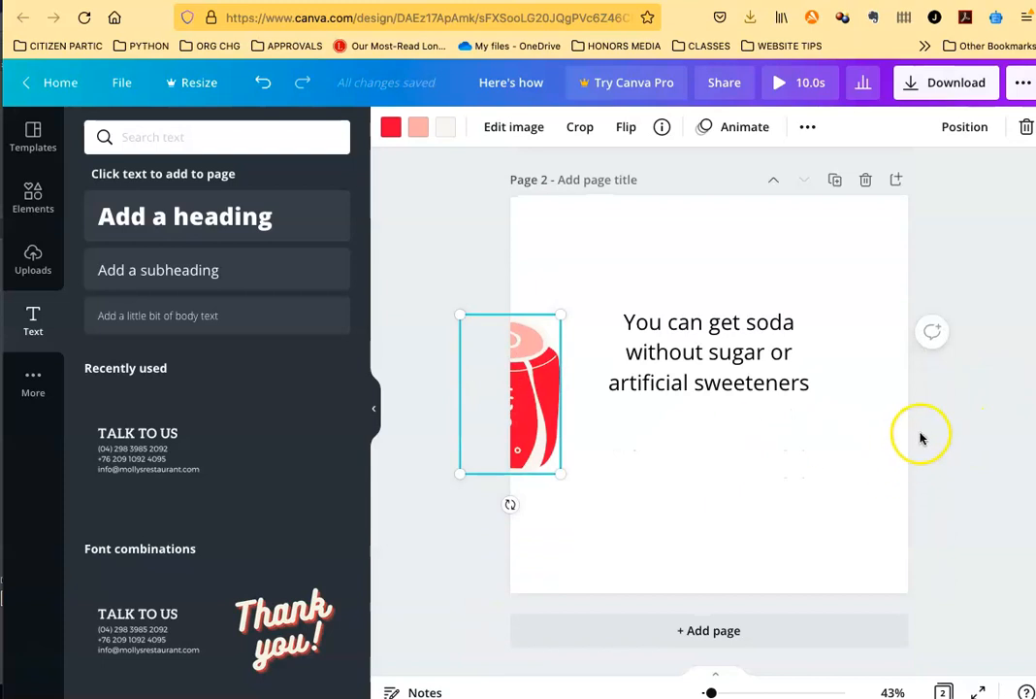
pyautogui.scroll(5, 918, 432)
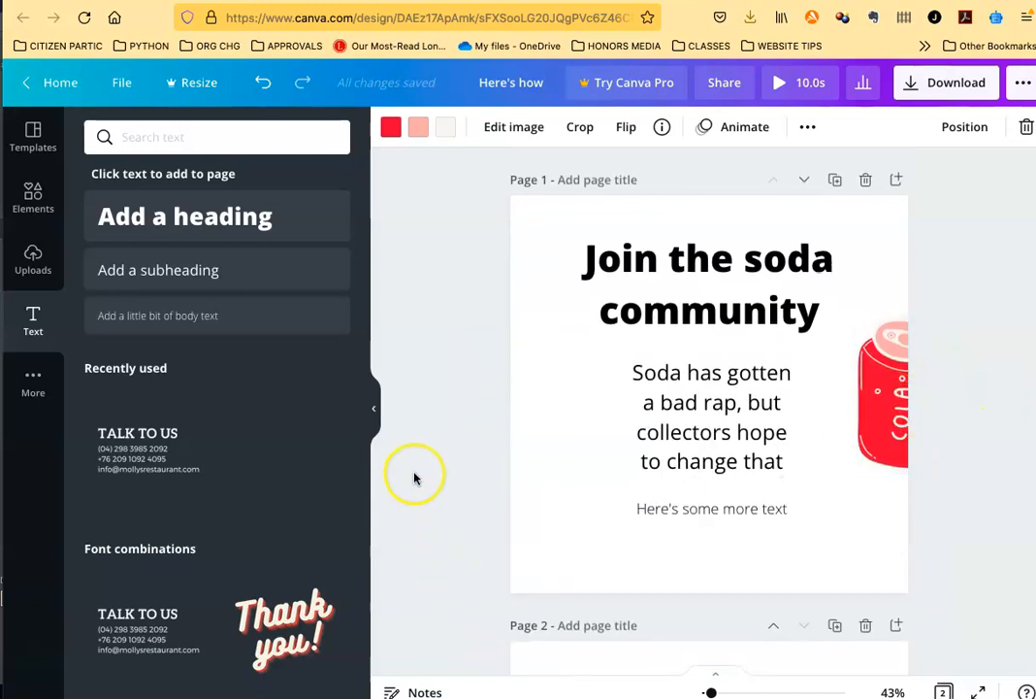